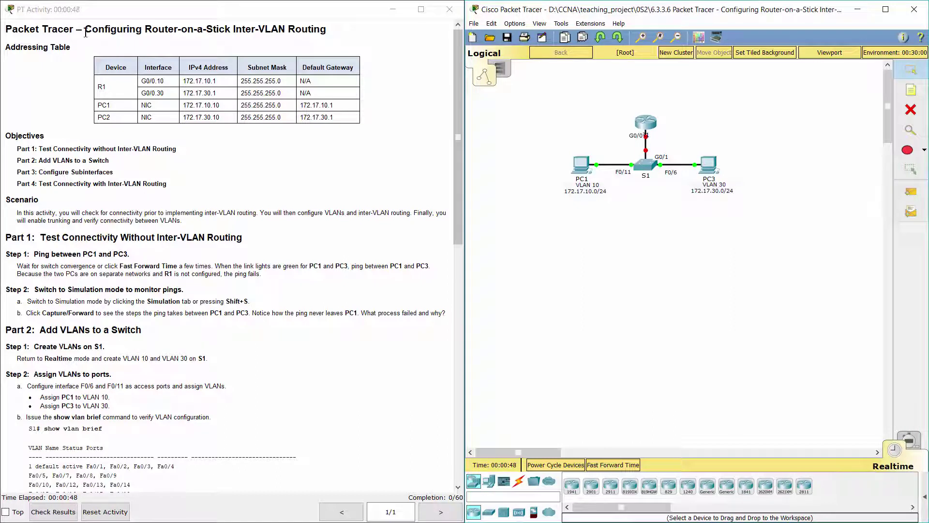
- Read the activity title, the Scenario and the Part 1 heading in the instructions
left_click_drag(82, 29, 351, 30)
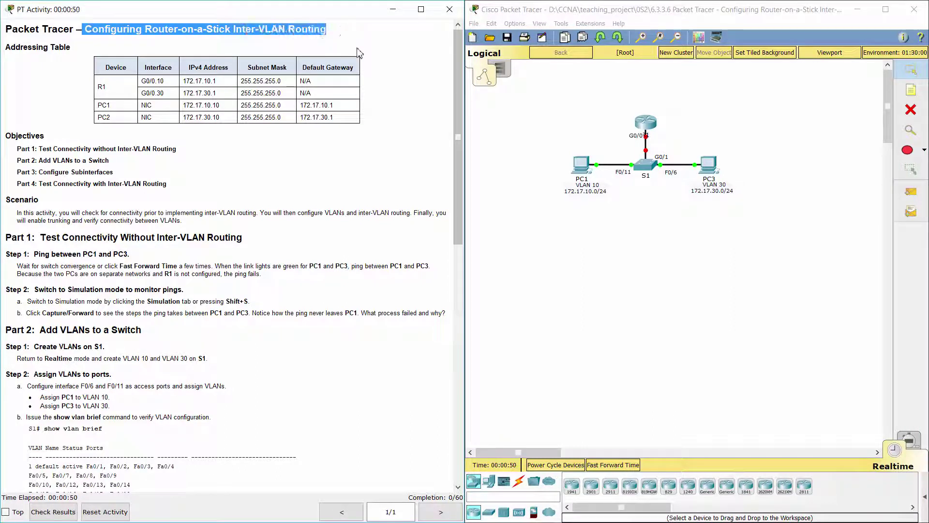
left_click(358, 49)
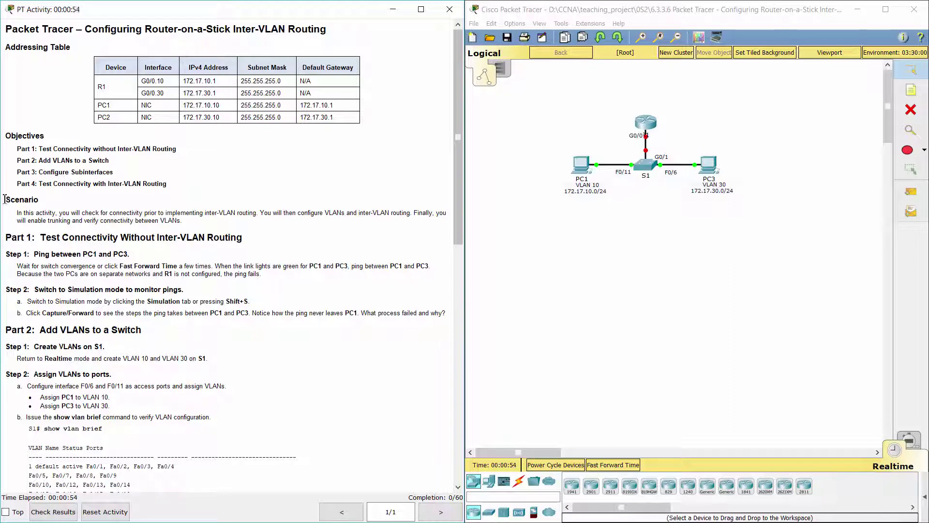
left_click_drag(5, 199, 447, 221)
left_click(23, 215)
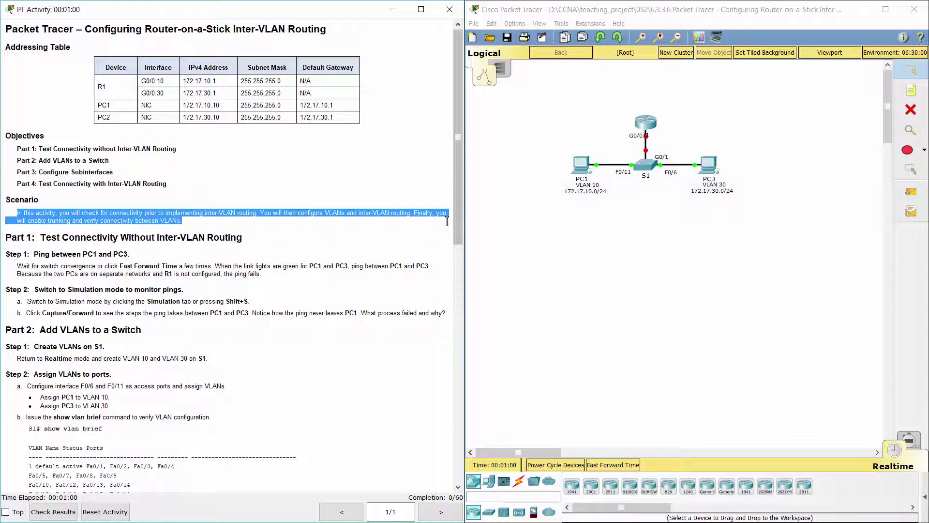
left_click(288, 230)
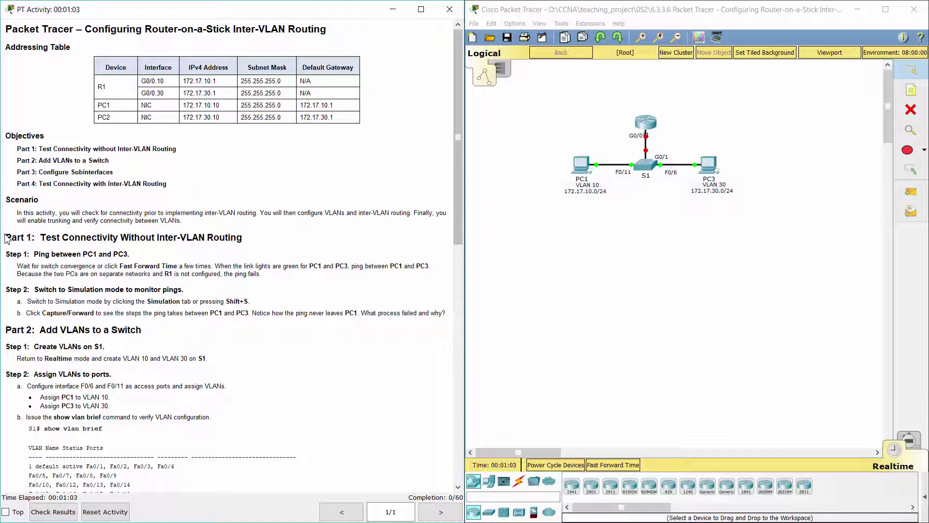
left_click_drag(6, 237, 253, 244)
left_click(252, 244)
- Read Part 1 Step 1, then fast-forward network time so the switch converges
left_click_drag(6, 254, 140, 258)
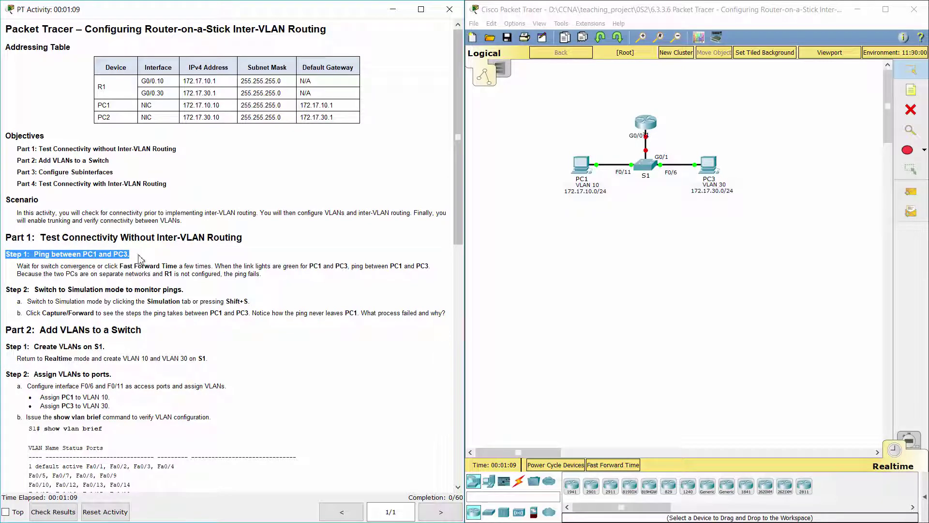
left_click(140, 258)
scroll(139, 258, "down", 1)
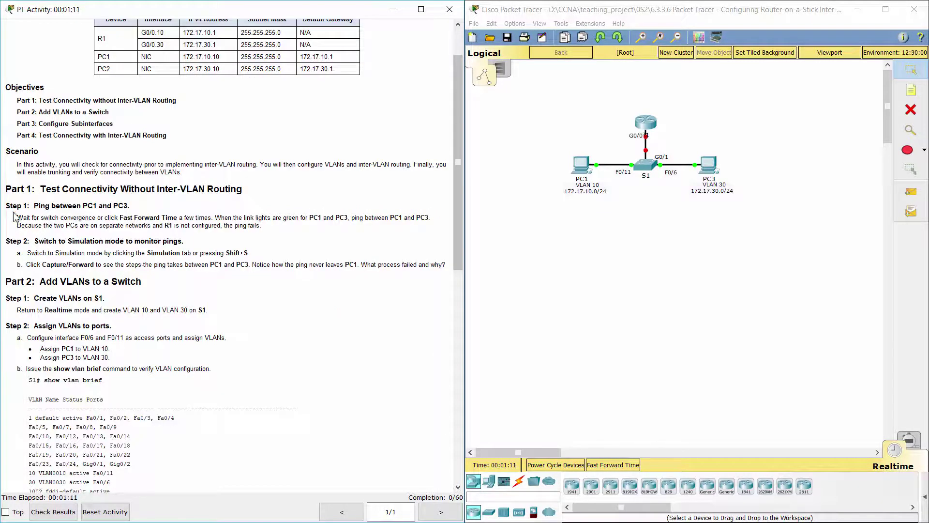
left_click_drag(18, 217, 278, 227)
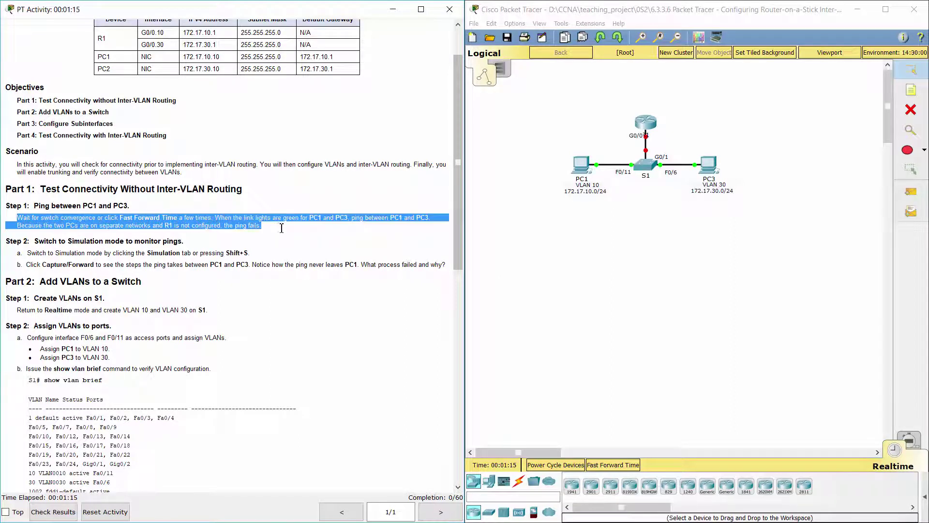
left_click(288, 227)
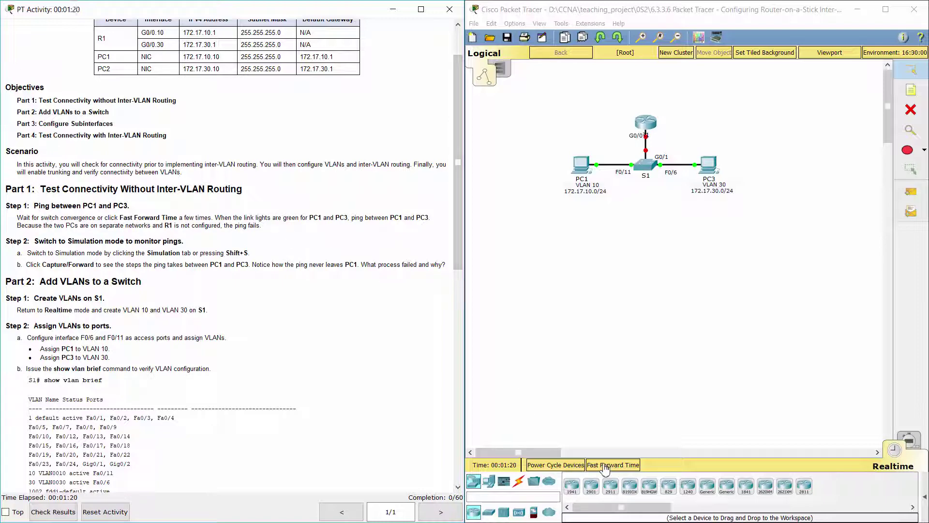
left_click(612, 464)
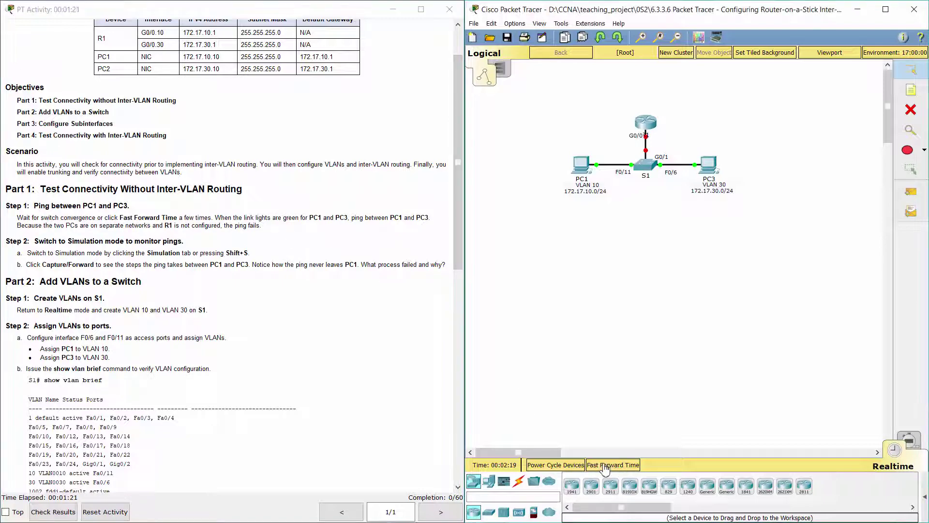
- Open PC1's Command Prompt and enter a ping to PC3 at 172.17.30.10
left_click(579, 168)
left_click(354, 124)
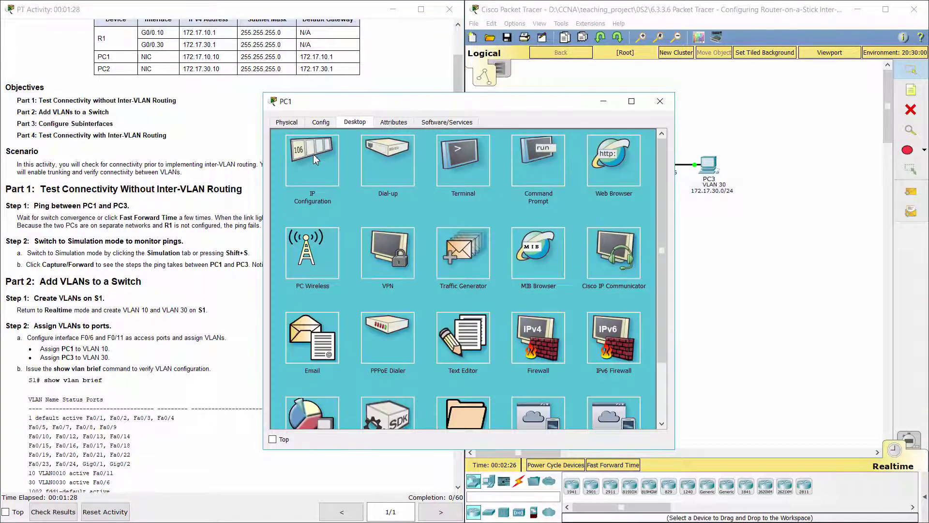
left_click(529, 165)
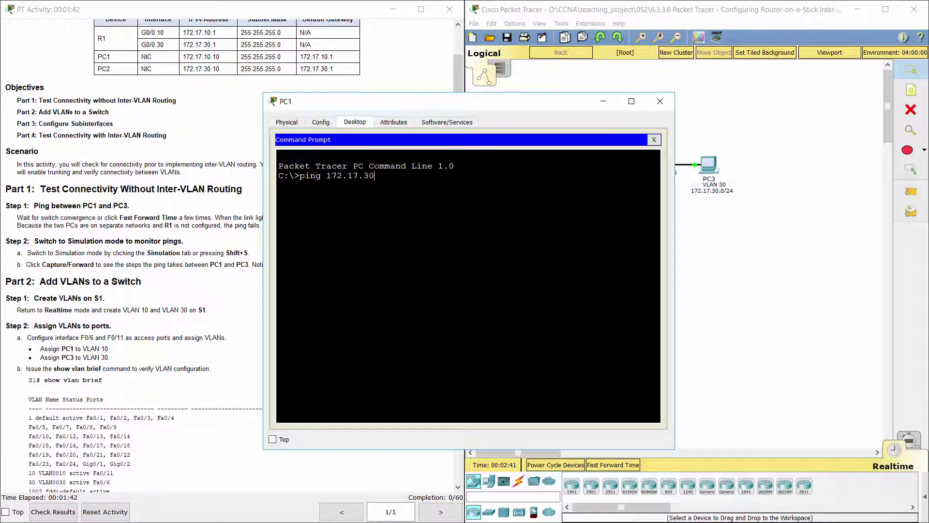
type("10")
- Run the ping, see it fail with 100% loss, and close PC1's window
left_click_drag(391, 176, 326, 176)
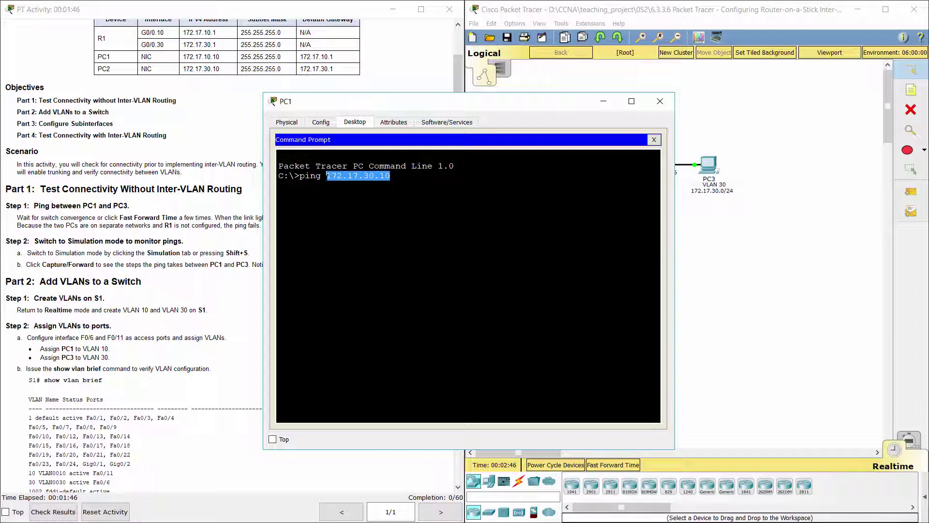
left_click_drag(234, 72, 98, 71)
key("alt+Tab")
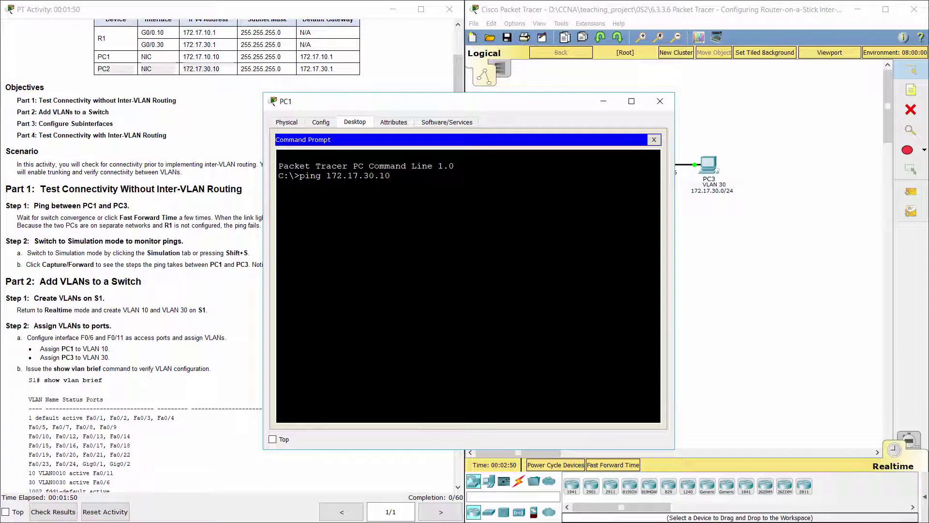
key("Return")
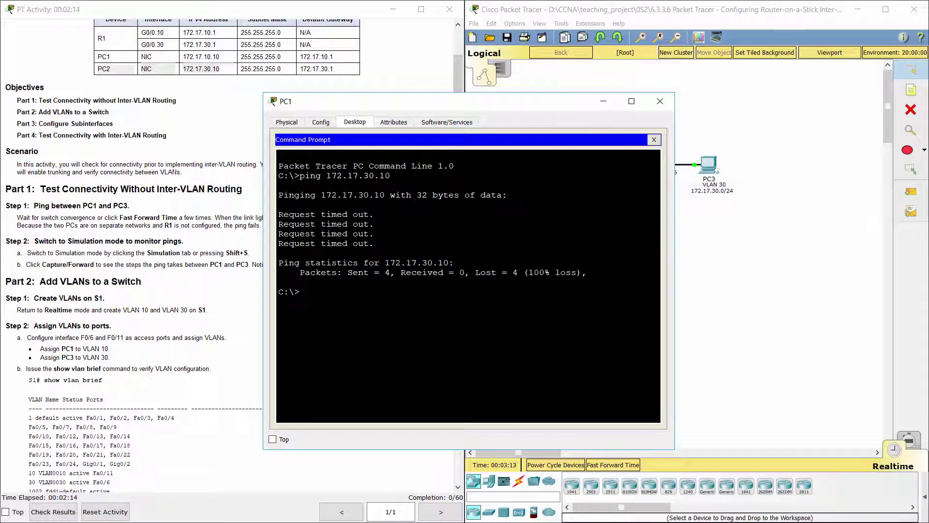
left_click(603, 102)
left_click_drag(11, 237, 218, 238)
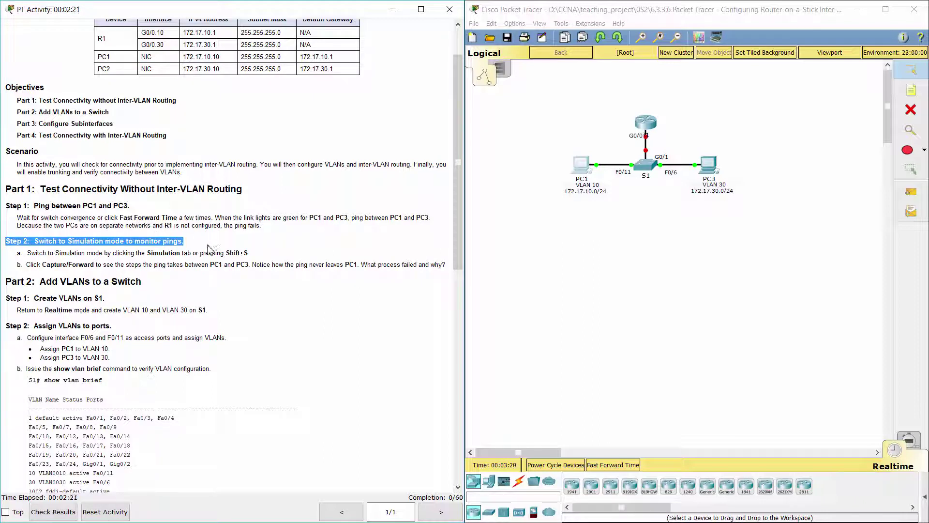
- Enter Simulation mode, widen the topology canvas, and reopen PC1's Command Prompt
left_click(208, 249)
left_click_drag(22, 255, 260, 251)
left_click(264, 255)
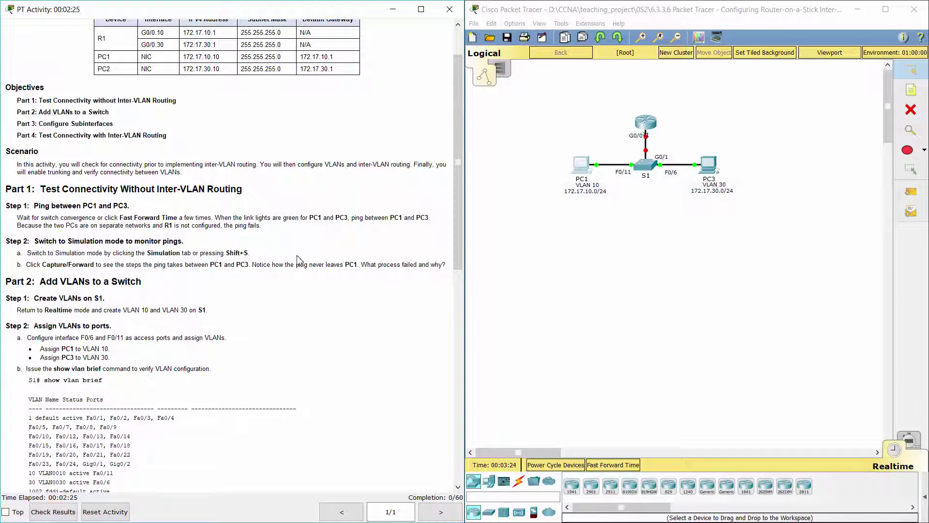
left_click(912, 434)
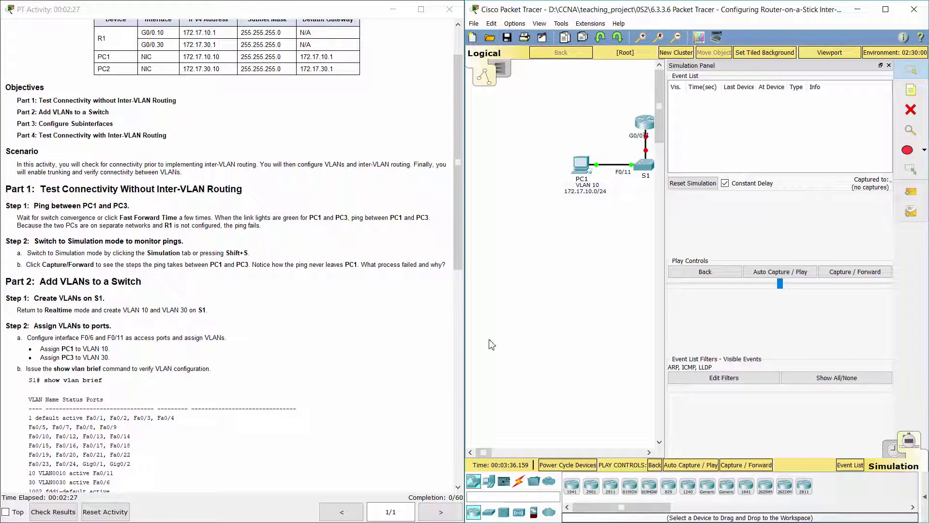
left_click_drag(667, 241, 731, 240)
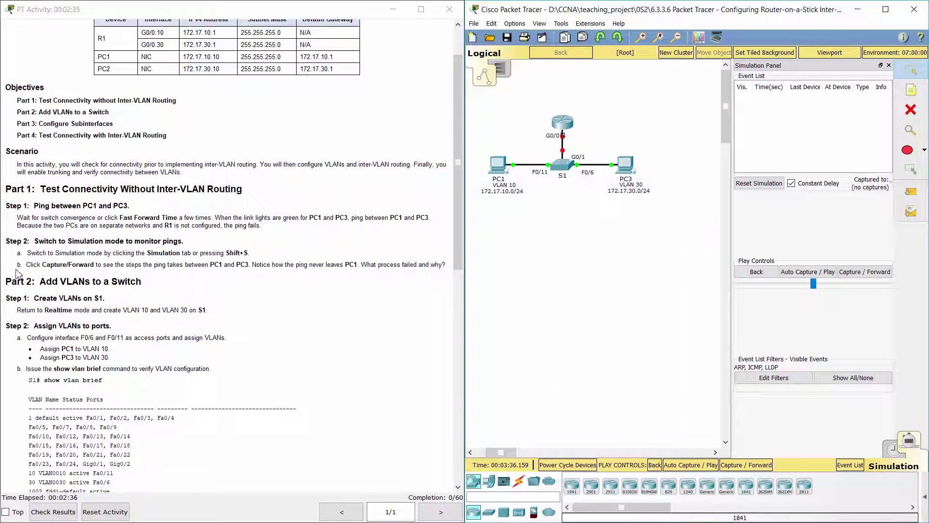
left_click_drag(17, 265, 451, 277)
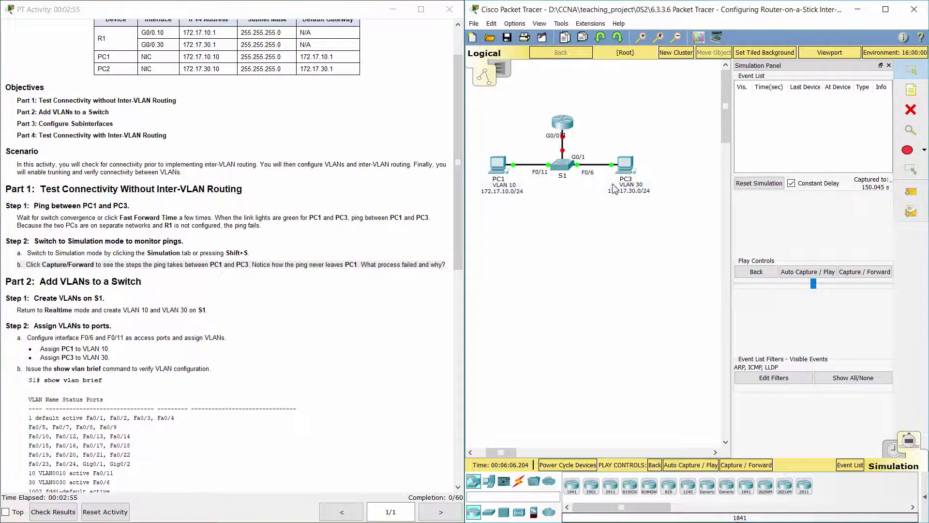
left_click(499, 165)
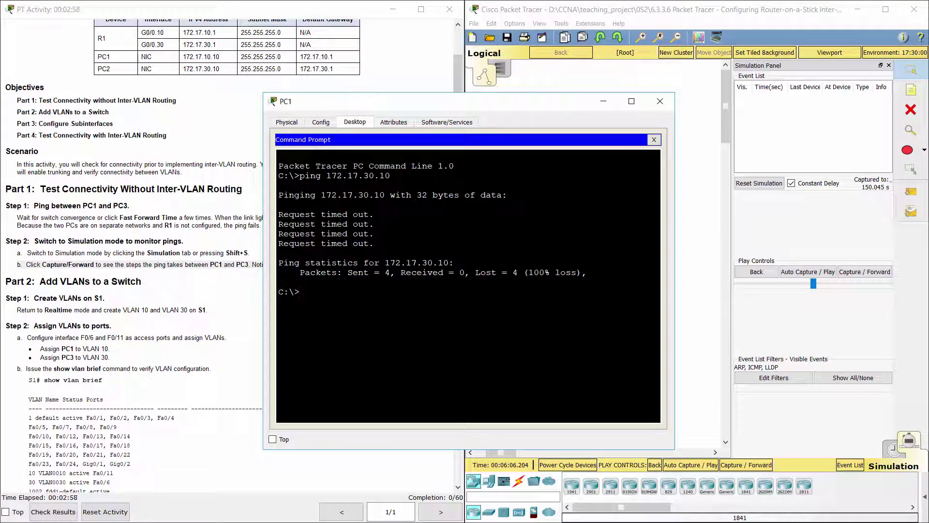
- Rerun the ping to 172.17.30.10 and step through the simulation events
key("Up")
key("Return")
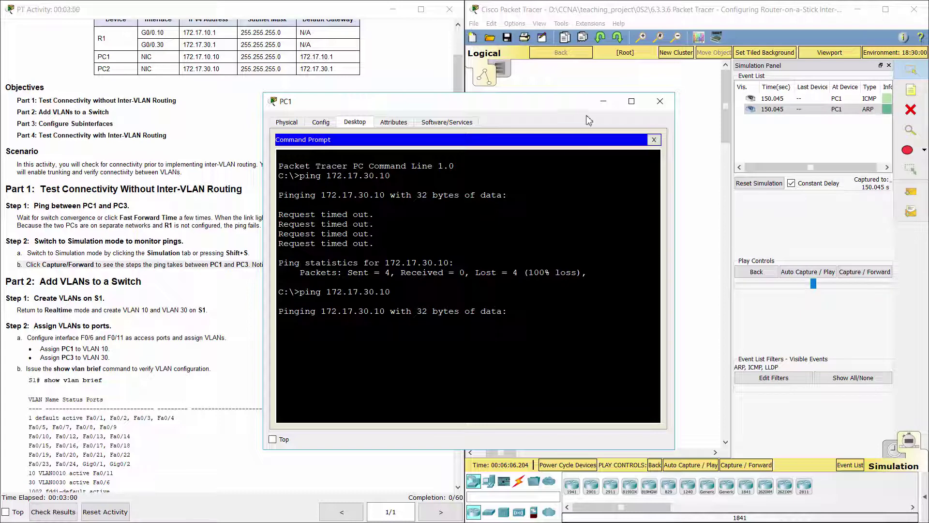
left_click(427, 138)
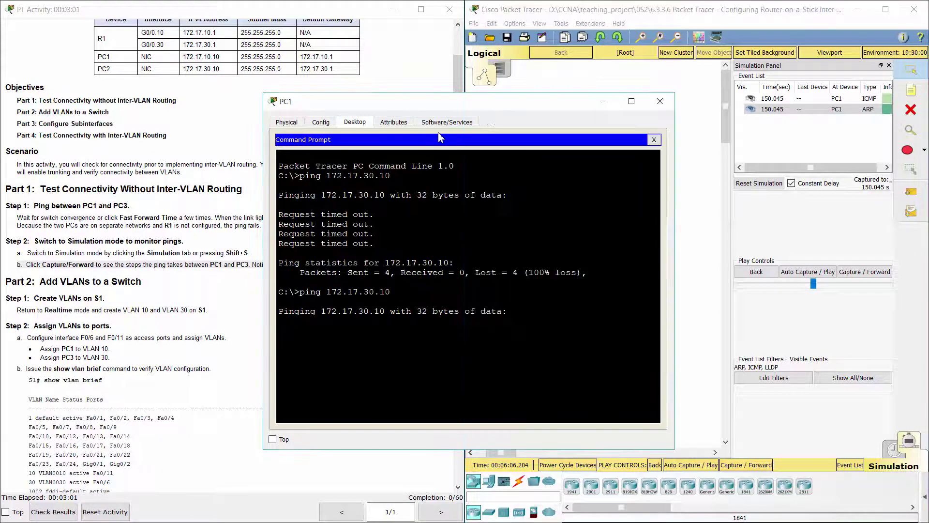
left_click(605, 102)
left_click(858, 272)
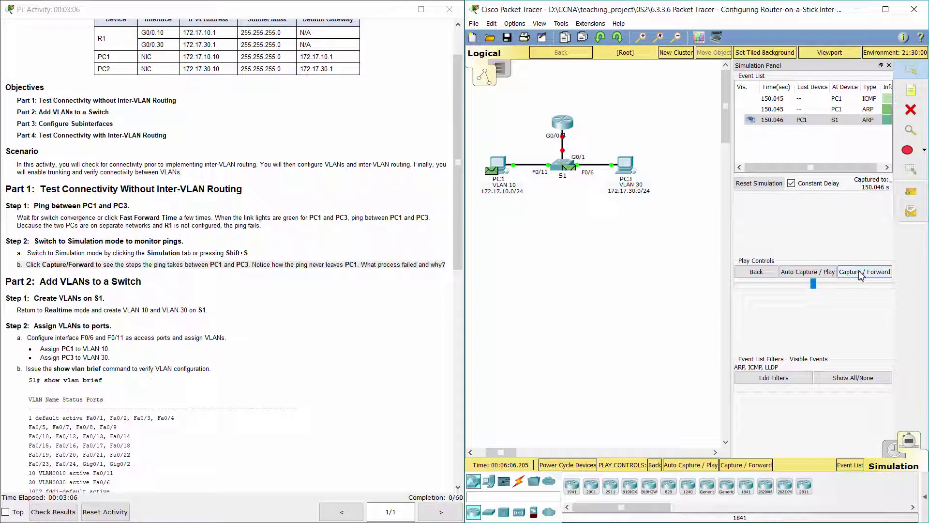
left_click(860, 272)
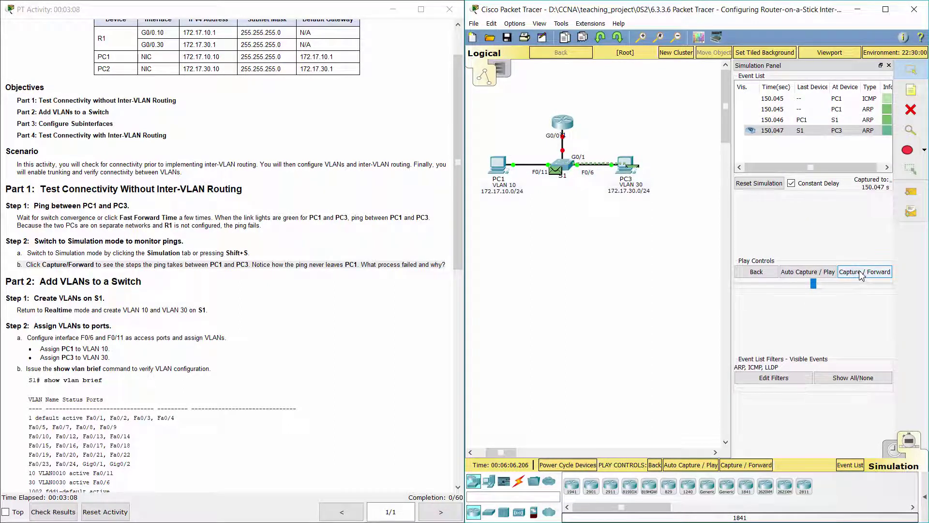
left_click(860, 271)
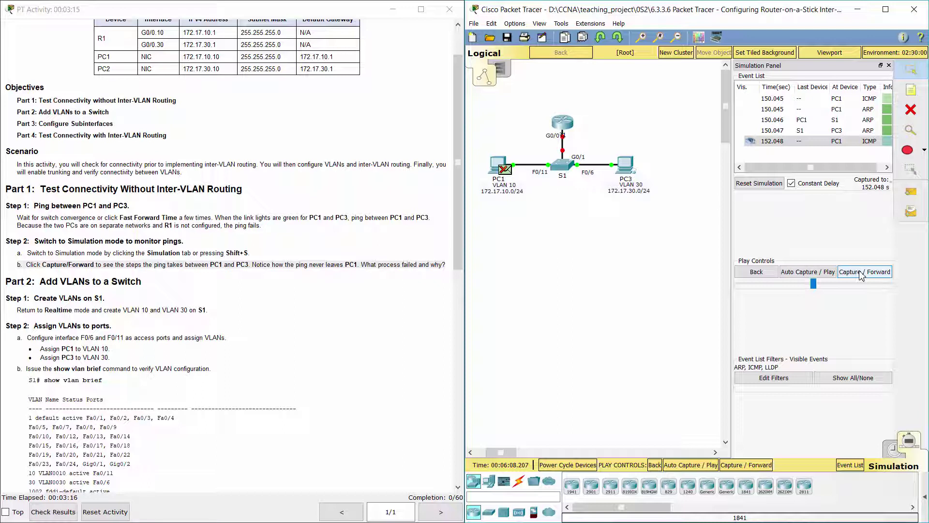
left_click(860, 272)
left_click(860, 271)
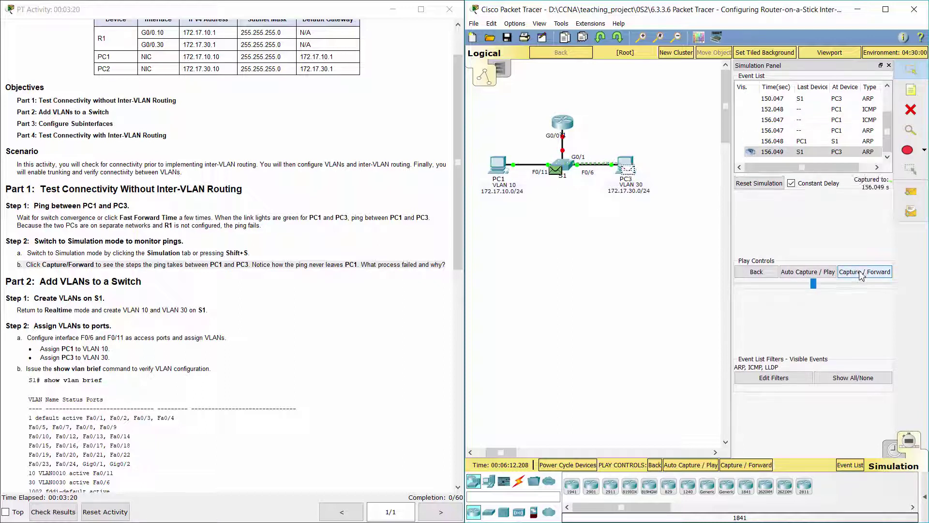
left_click(860, 272)
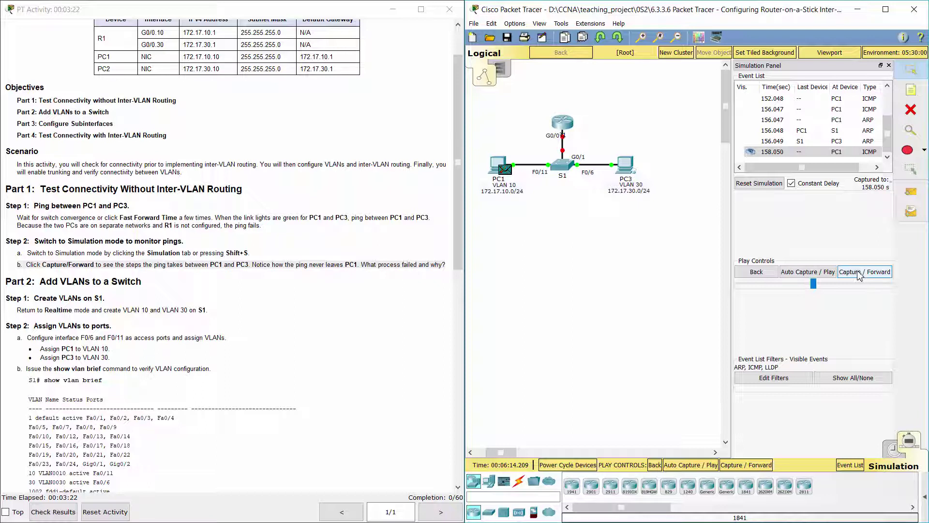
- Read the Part 2 Create VLANs instructions and switch back to Realtime mode
left_click(191, 303)
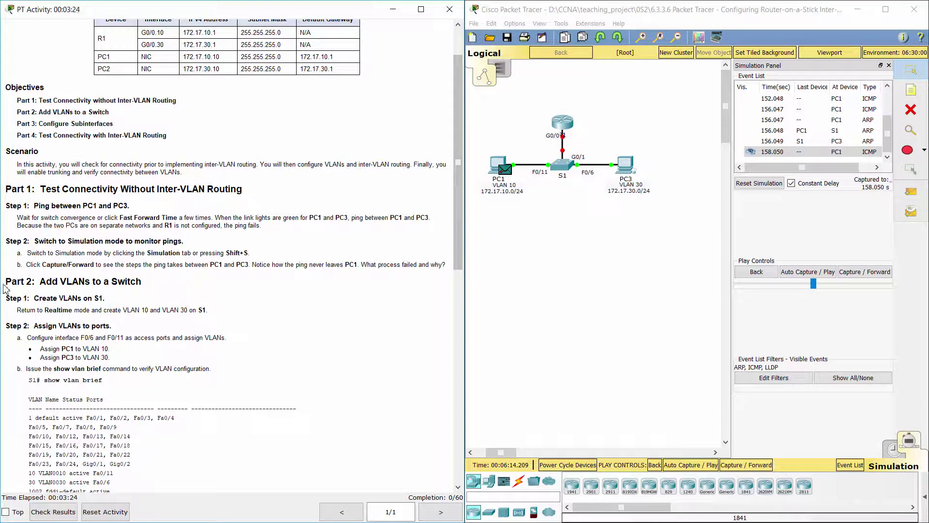
left_click_drag(6, 282, 142, 278)
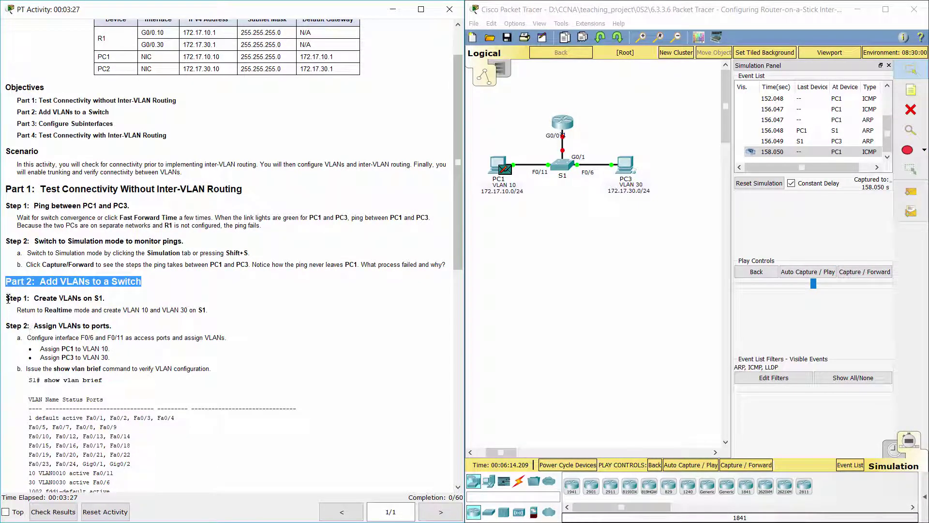
left_click_drag(8, 299, 120, 298)
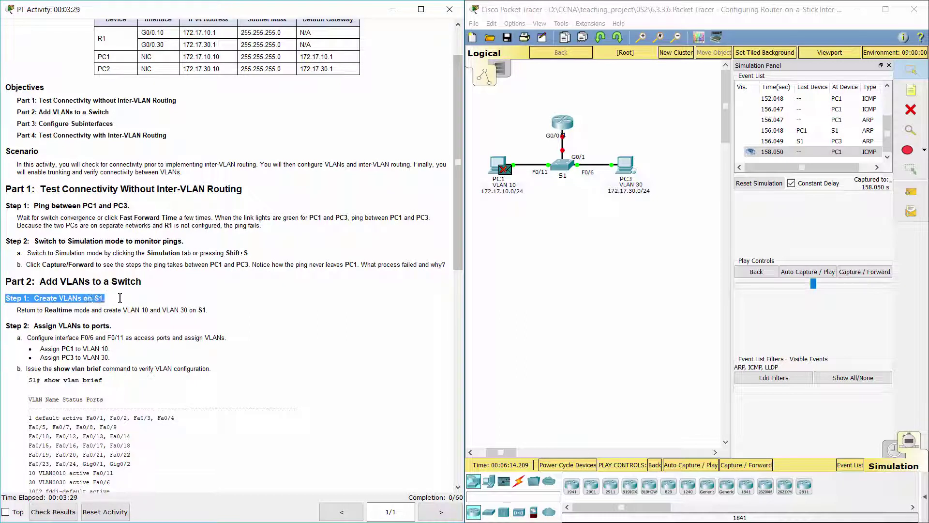
left_click(122, 302)
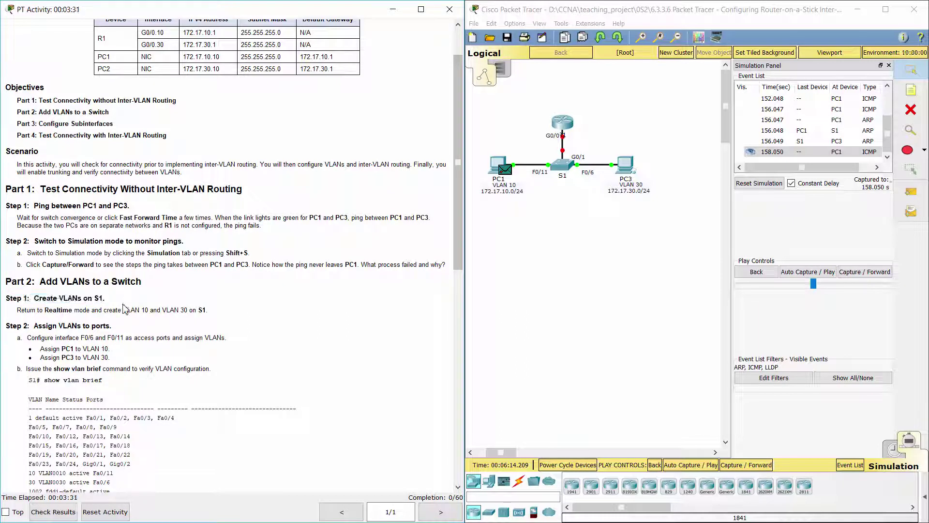
left_click_drag(13, 312, 210, 310)
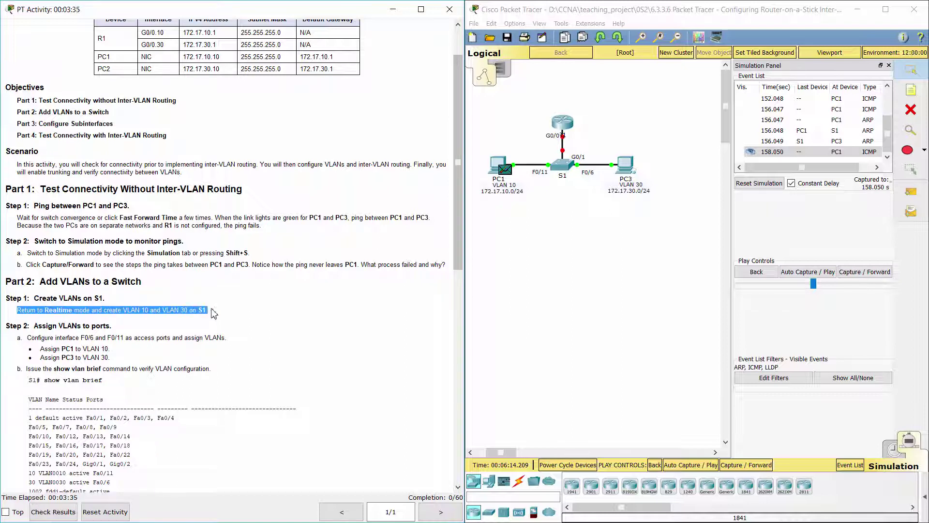
left_click(893, 449)
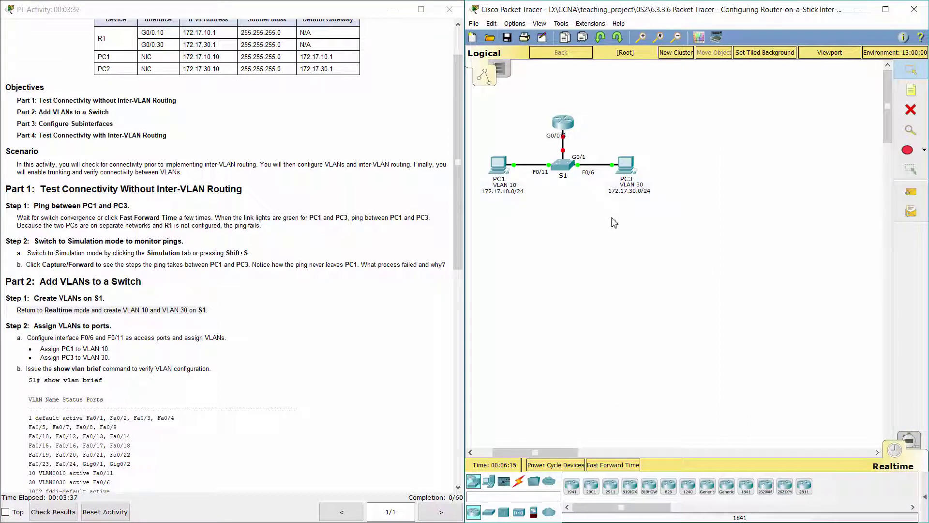
- Open switch S1's CLI in a repositioned, widened window
left_click(563, 168)
left_click_drag(460, 90, 587, 55)
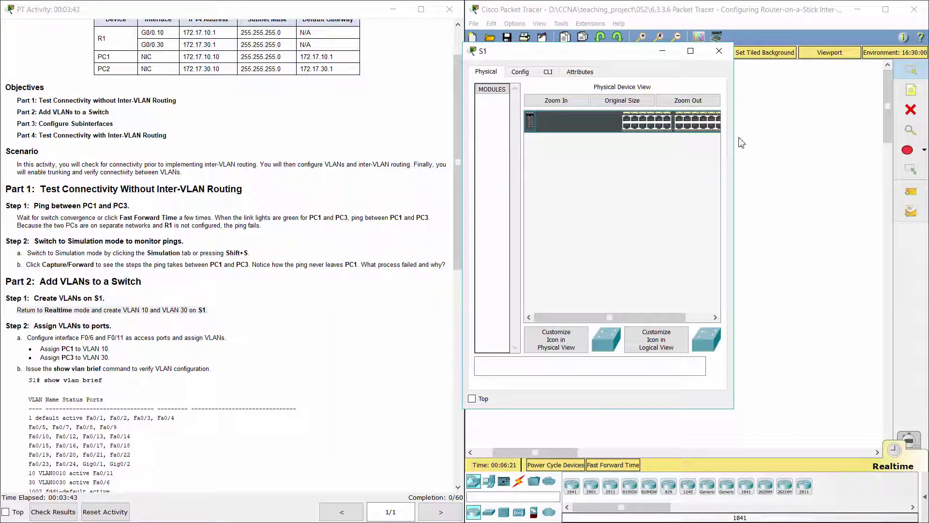
left_click_drag(733, 141, 856, 142)
left_click(548, 72)
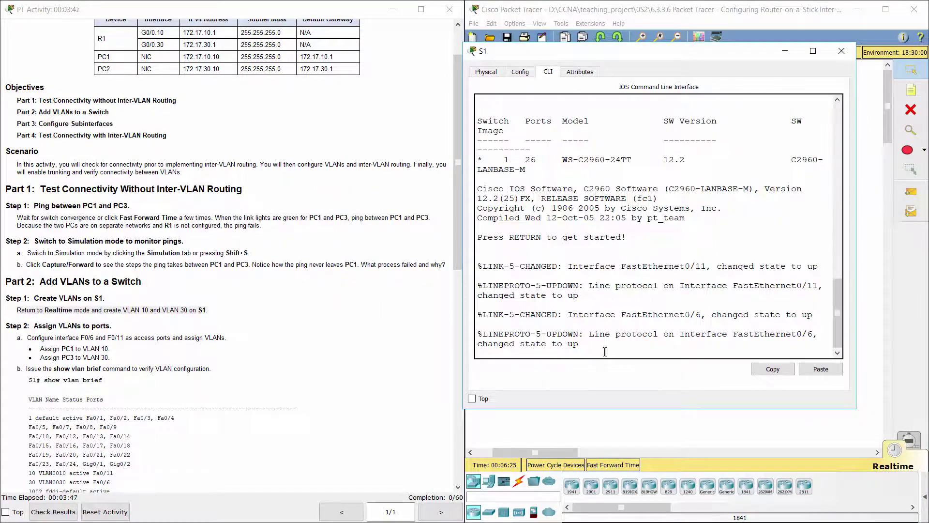
- Enter enable and global configuration mode on S1, then create VLAN 10 and VLAN 30
key("Return")
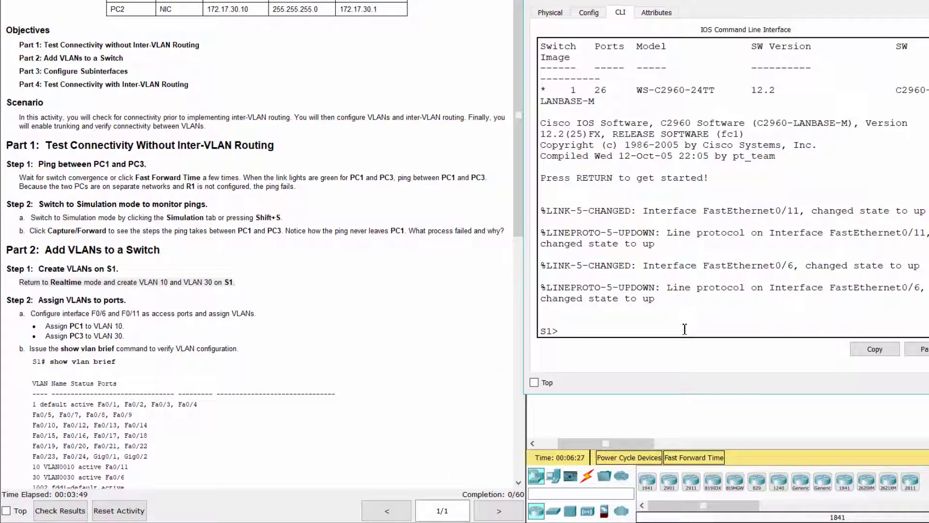
key("Return")
type("c")
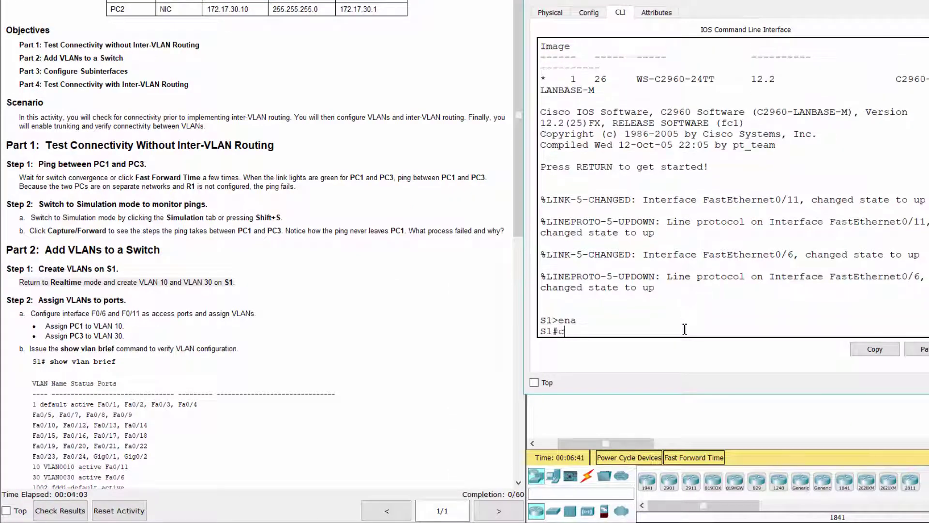
type("onf t")
key("Return")
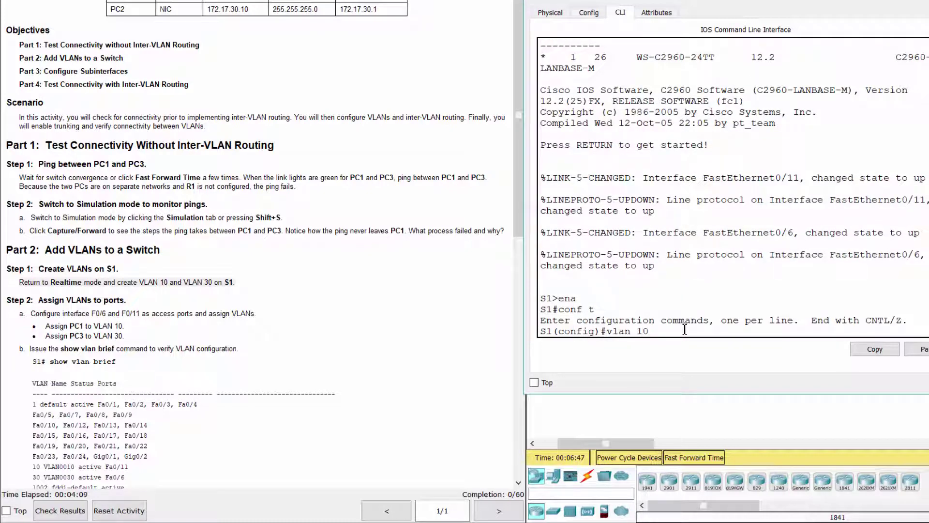
type("vlan 10")
key("Return")
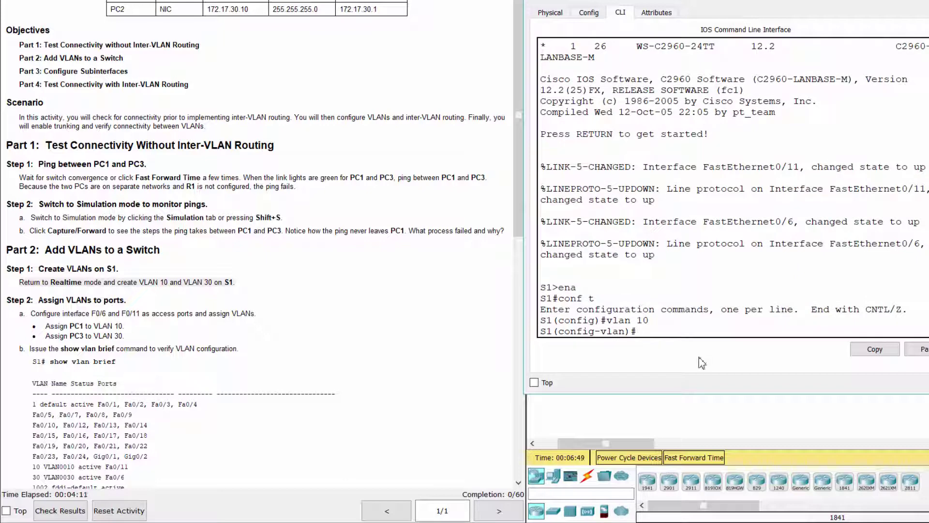
type("vlan 30")
key("Return")
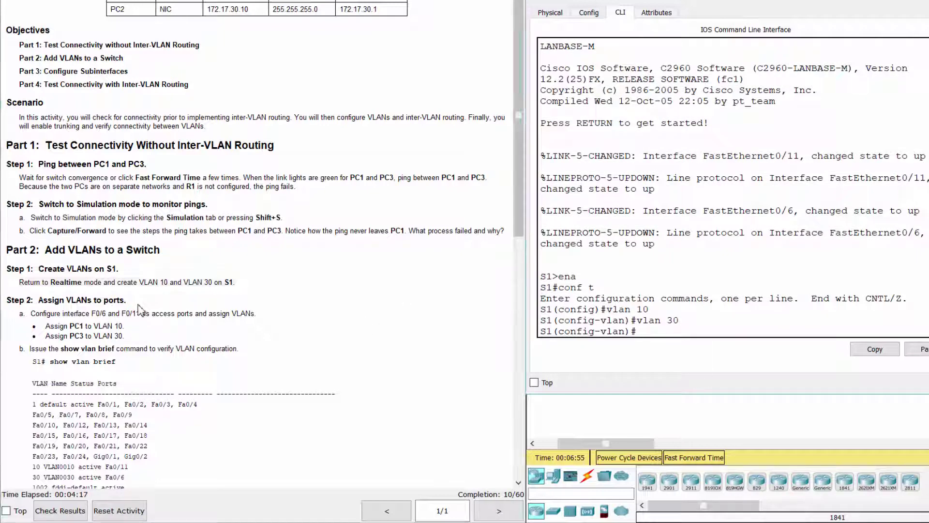
- Read Step 2's port assignment instructions, check the topology, and return to S1's CLI
left_click_drag(6, 300, 127, 297)
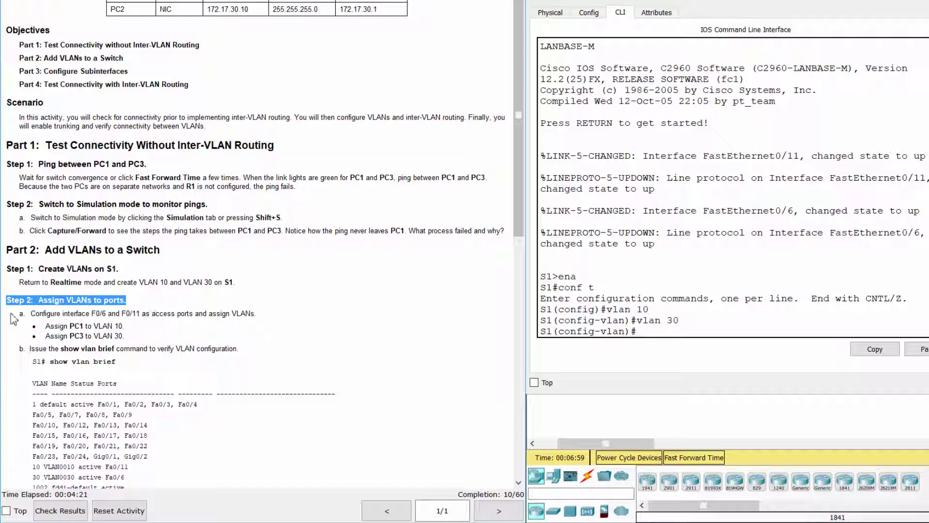
left_click_drag(19, 313, 264, 314)
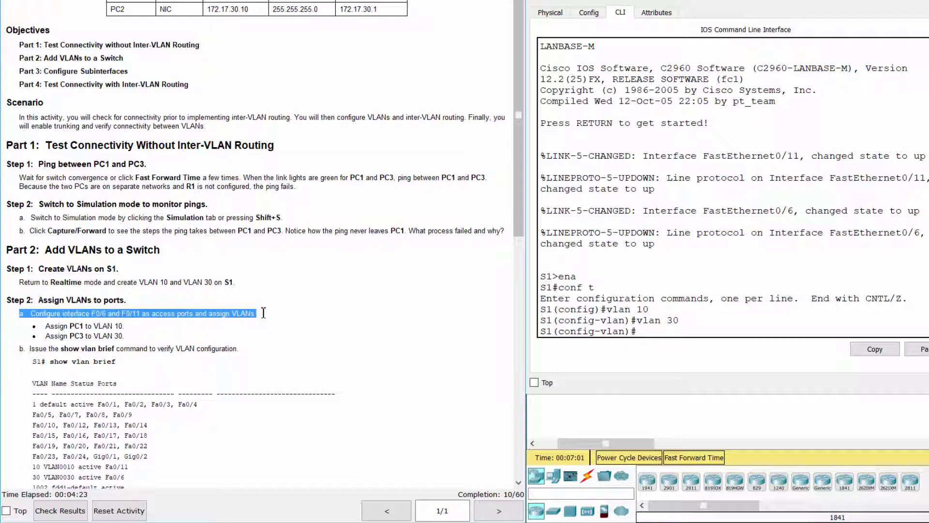
left_click_drag(29, 326, 139, 324)
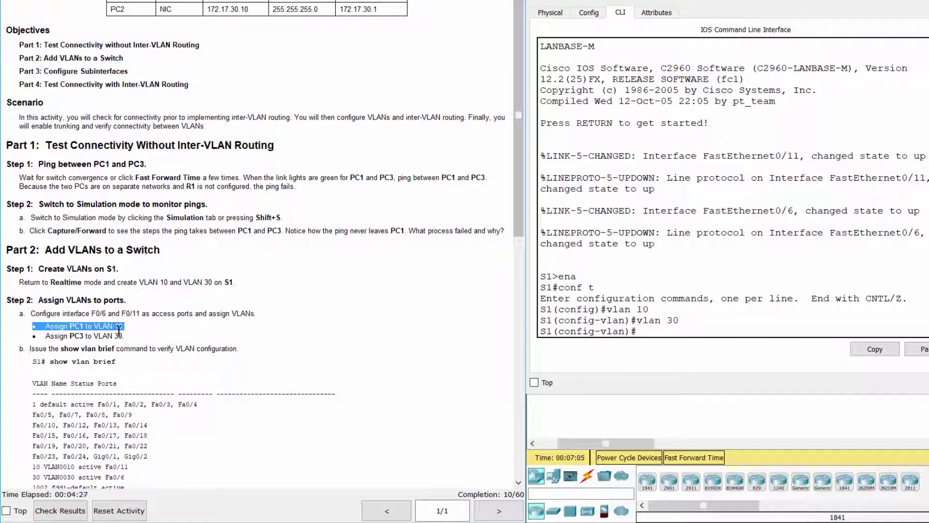
left_click(650, 335)
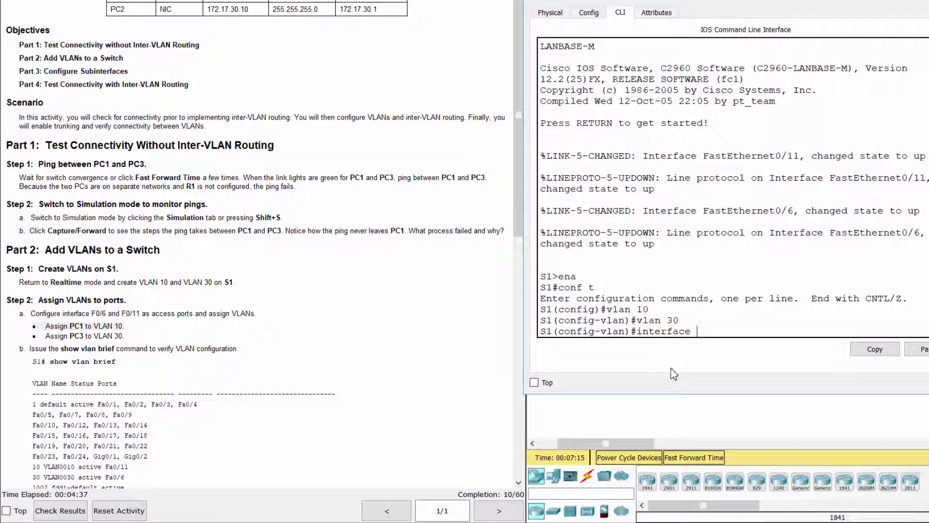
left_click(681, 421)
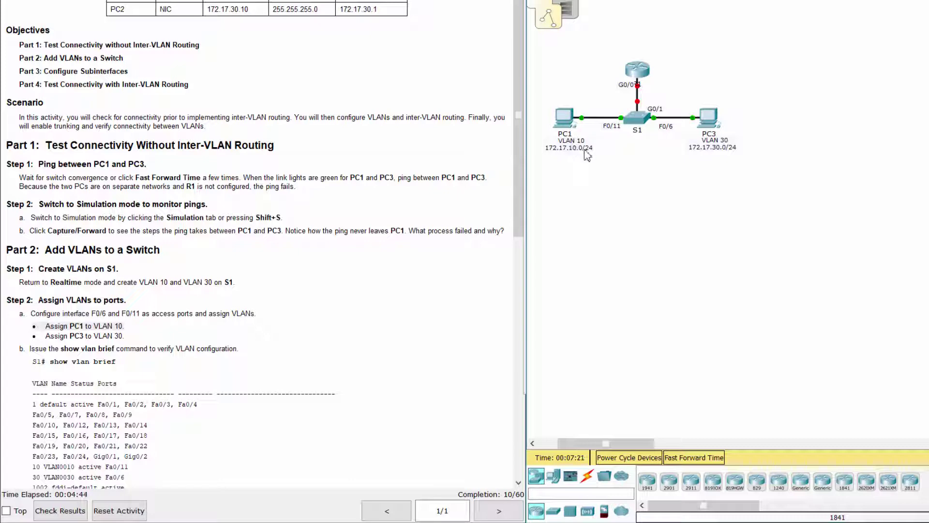
left_click(631, 122)
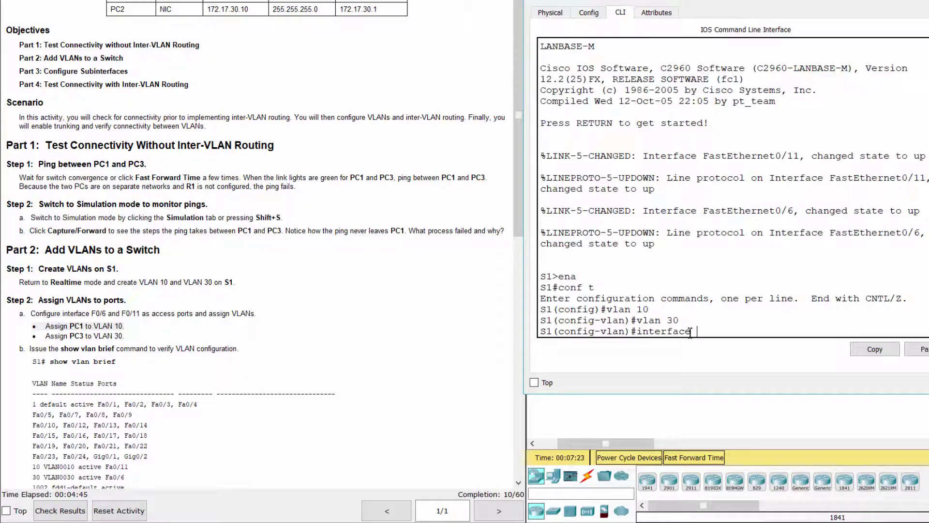
- Configure F0/11 as an access port in VLAN 10
type("f0/11")
key("Return")
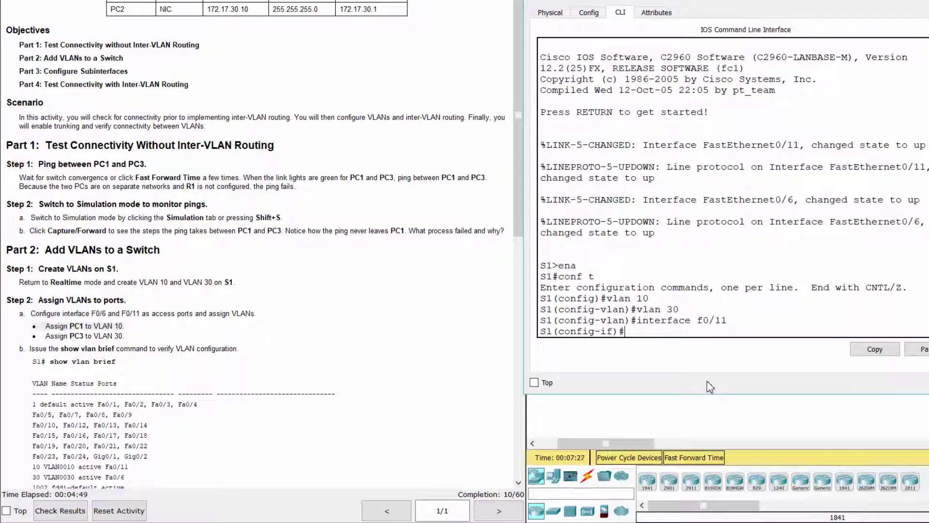
type("switchport mode")
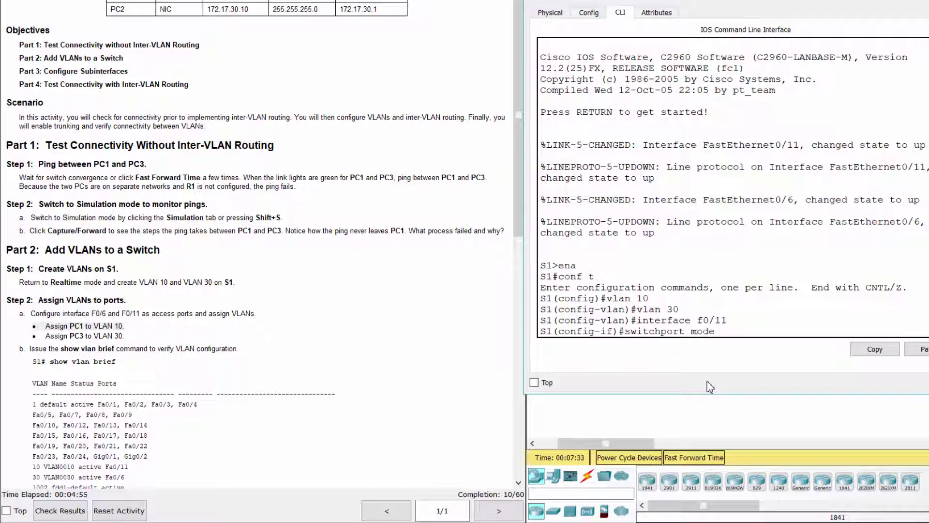
type(" access")
key("Return")
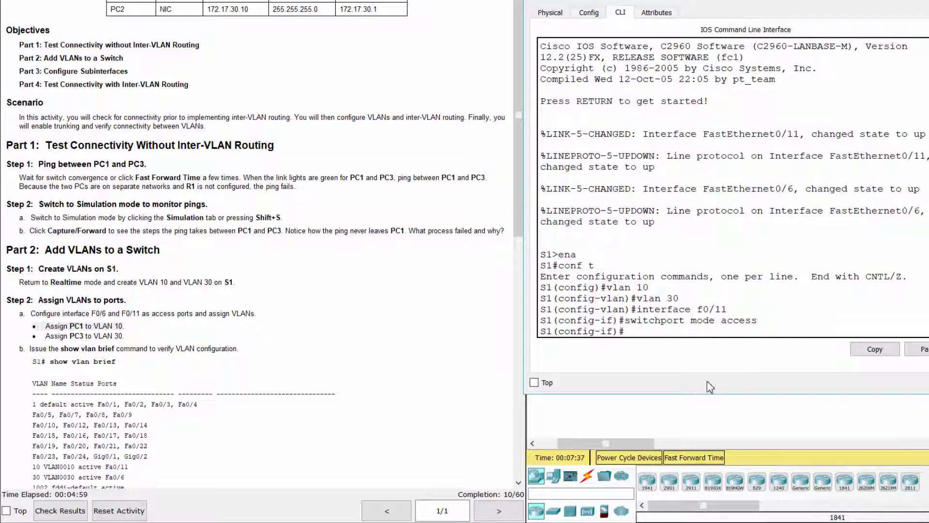
type("switchport acces")
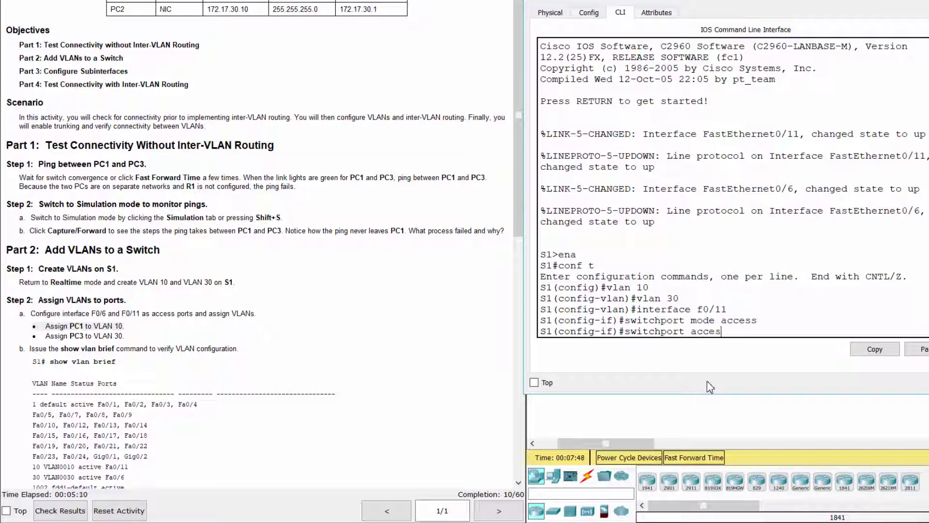
type("s vlan 10")
key("Return")
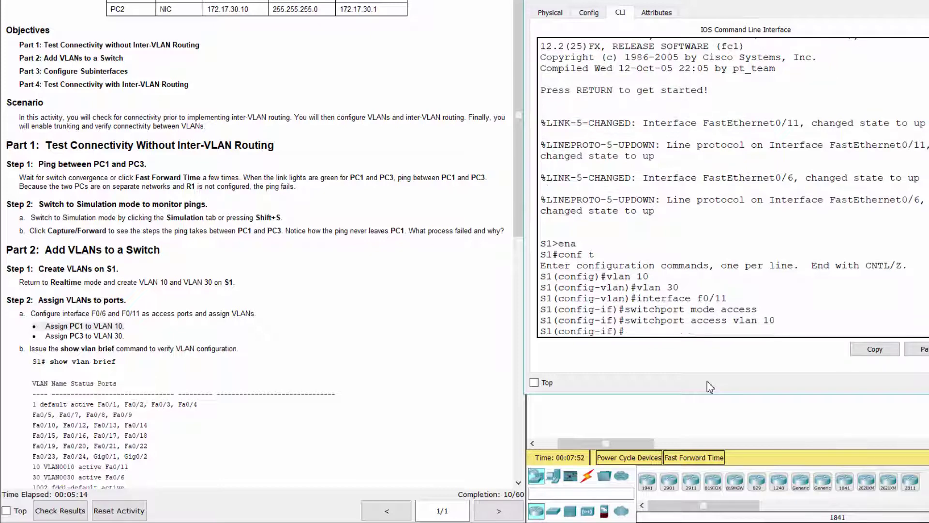
- Configure F0/6 as an access port in VLAN 30, then close S1's window
left_click(719, 404)
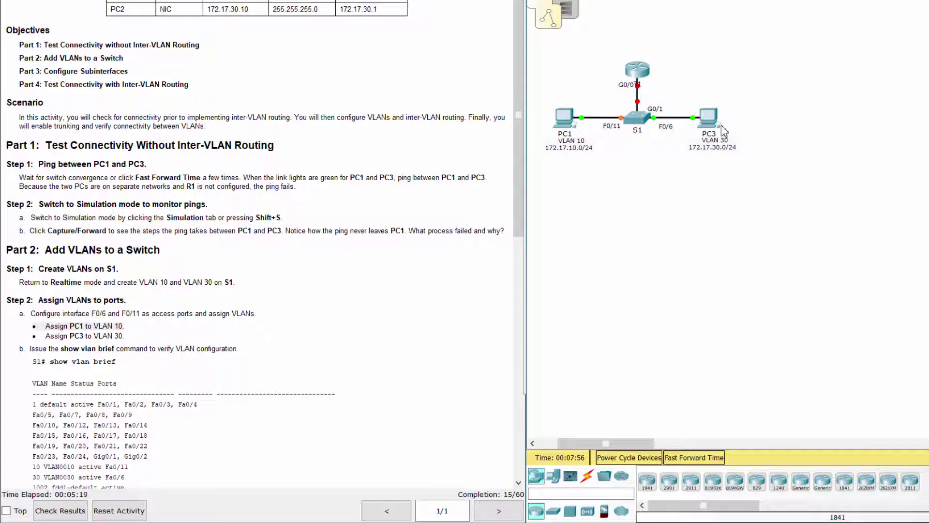
left_click(636, 118)
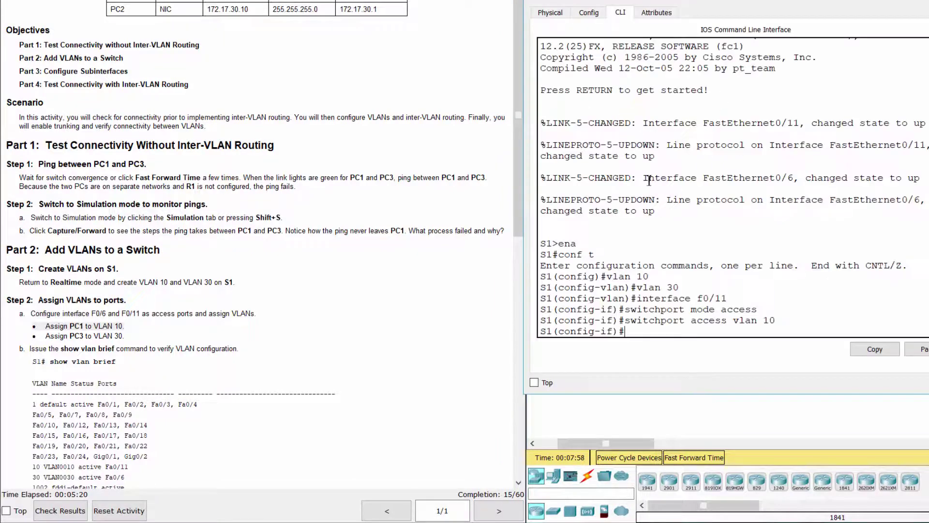
type("interfac")
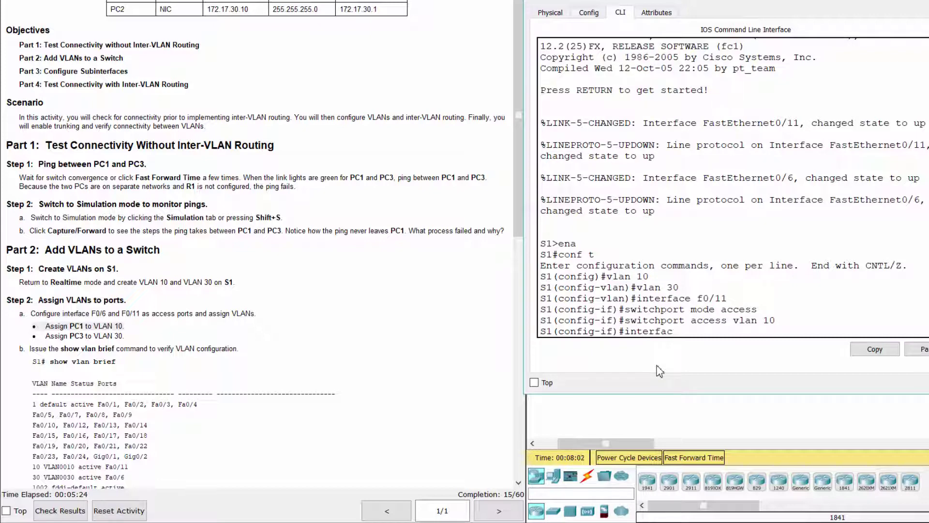
type("e f0/6")
key("Return")
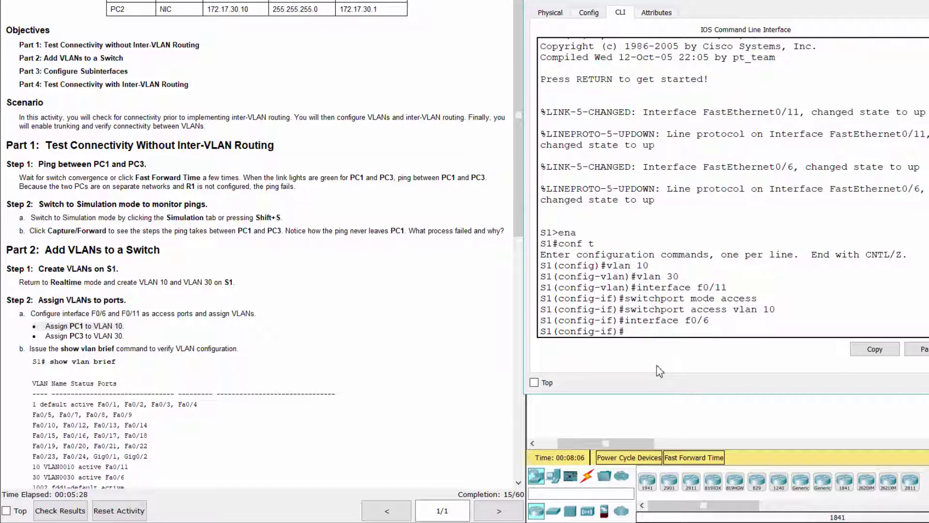
type("switchport mode access")
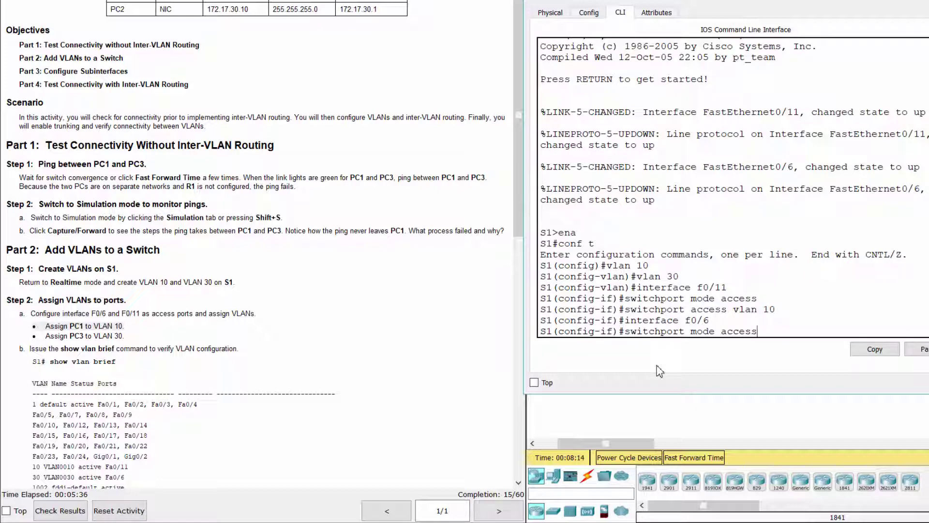
key("Return")
type("swi")
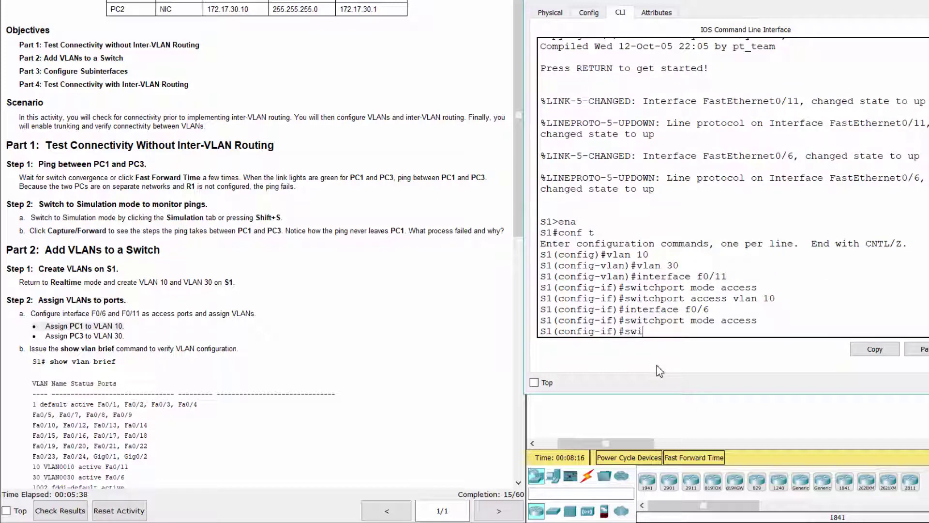
type("tchport access vla ")
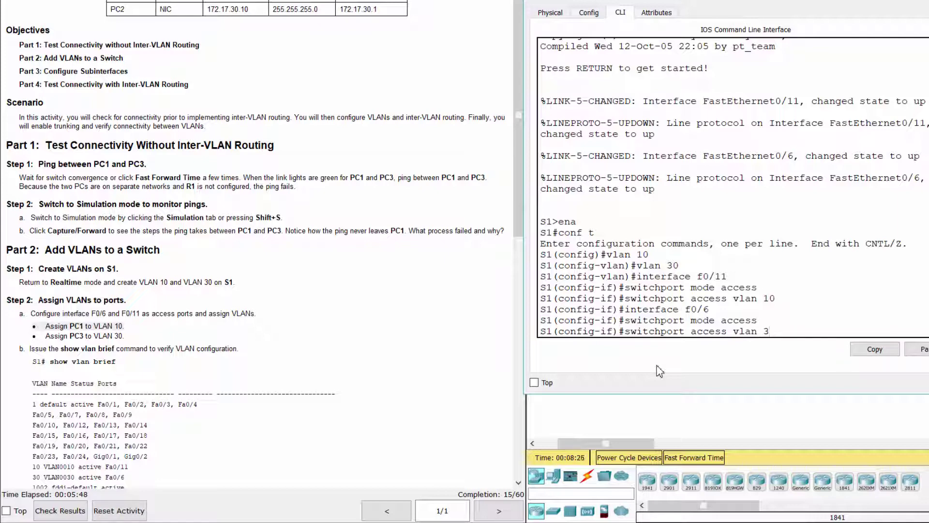
type("n 30")
key("Return")
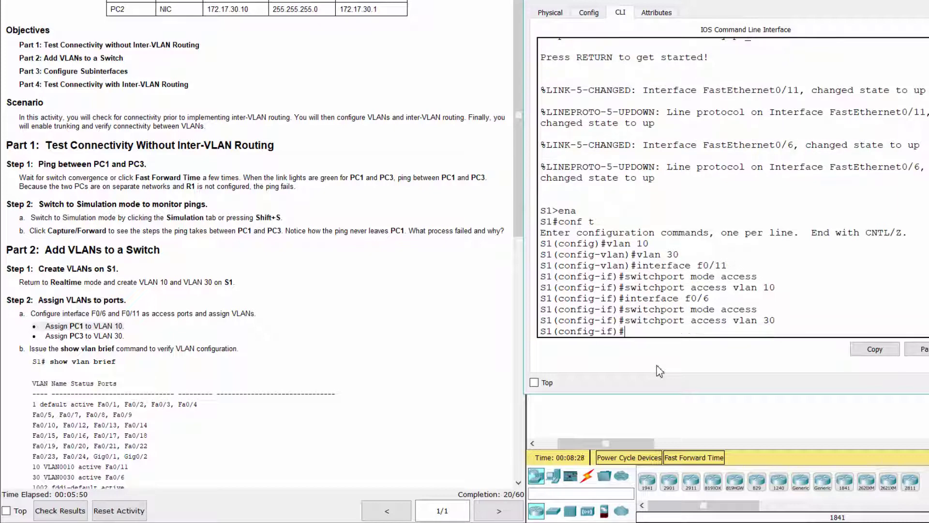
left_click(637, 419)
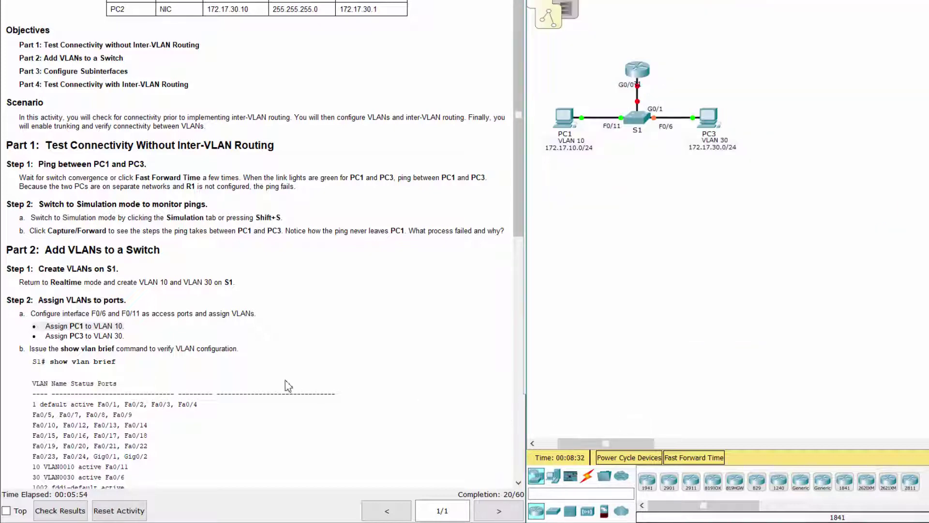
- Run 'do show vlan brief' on S1 and review the VLAN rows
scroll(293, 382, "down", 3)
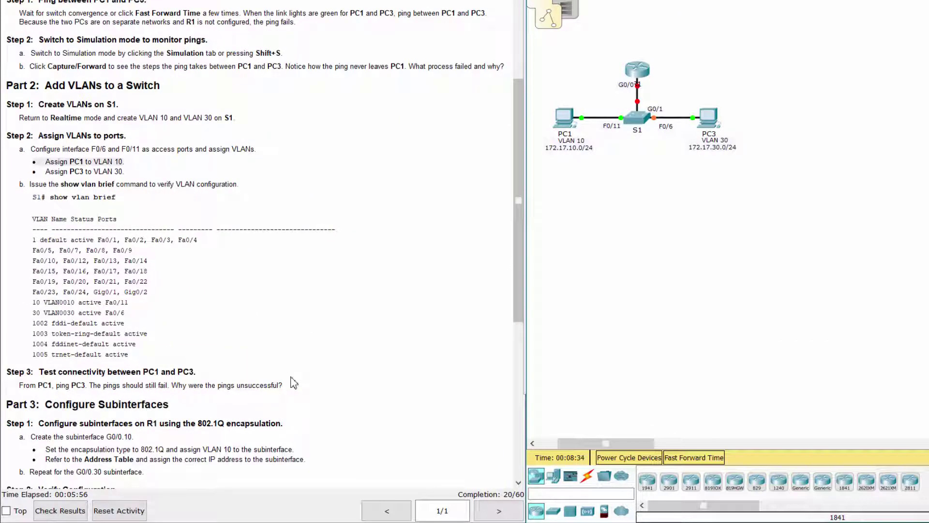
left_click_drag(20, 184, 245, 183)
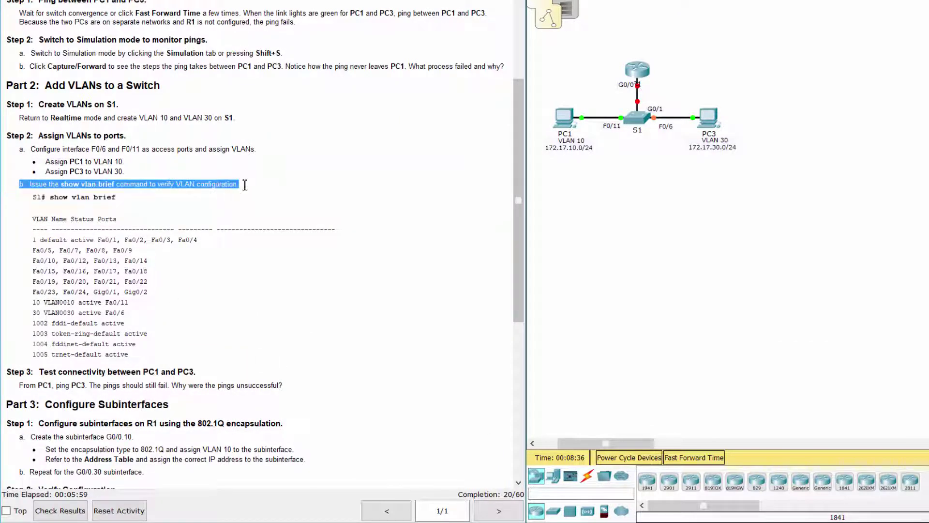
left_click(638, 118)
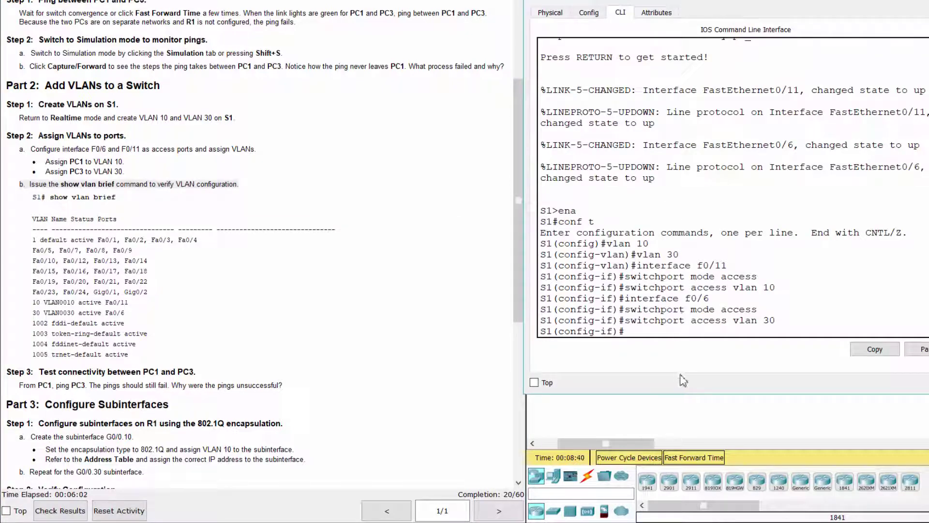
type("do show vlan bri")
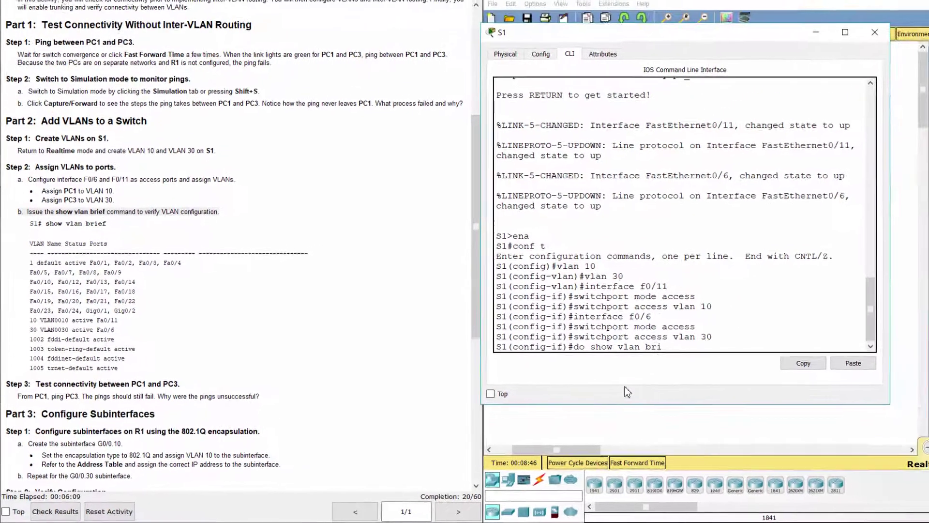
type("ef")
key("Return")
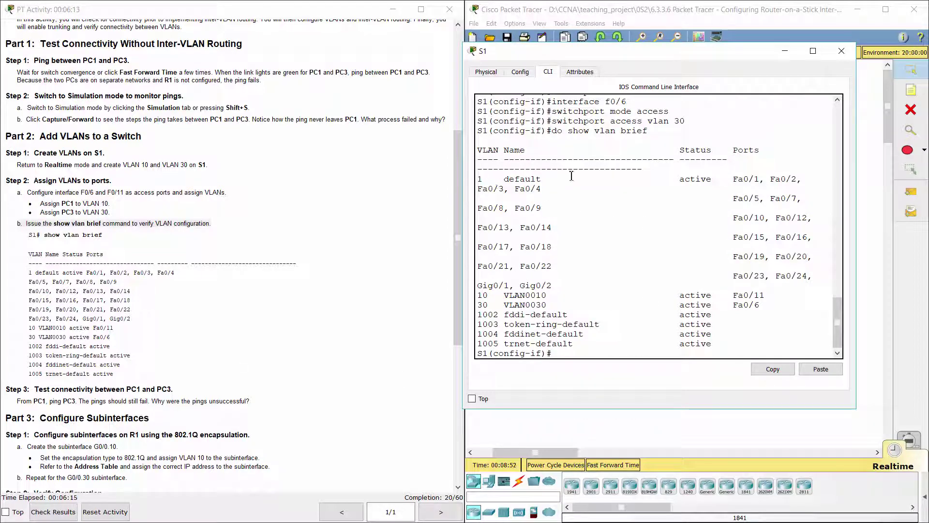
left_click_drag(856, 182, 910, 184)
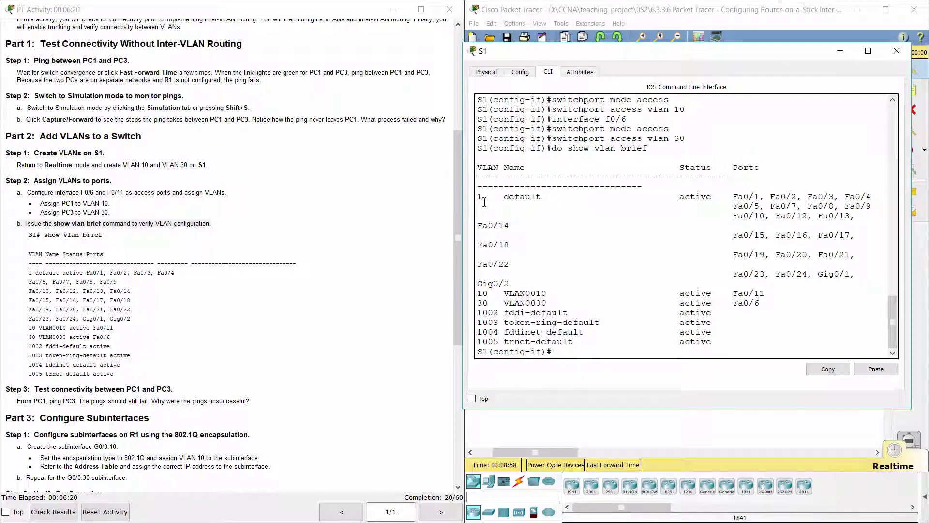
left_click_drag(478, 196, 735, 341)
- Compare the output with the expected table in the lab sheet, then read Step 3
left_click(261, 296)
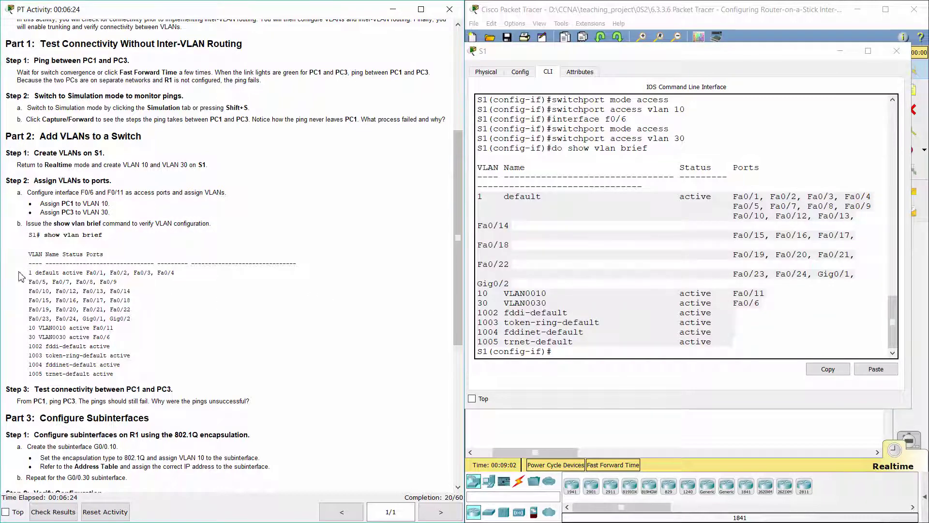
left_click_drag(21, 272, 174, 376)
left_click(172, 377)
left_click_drag(5, 389, 178, 382)
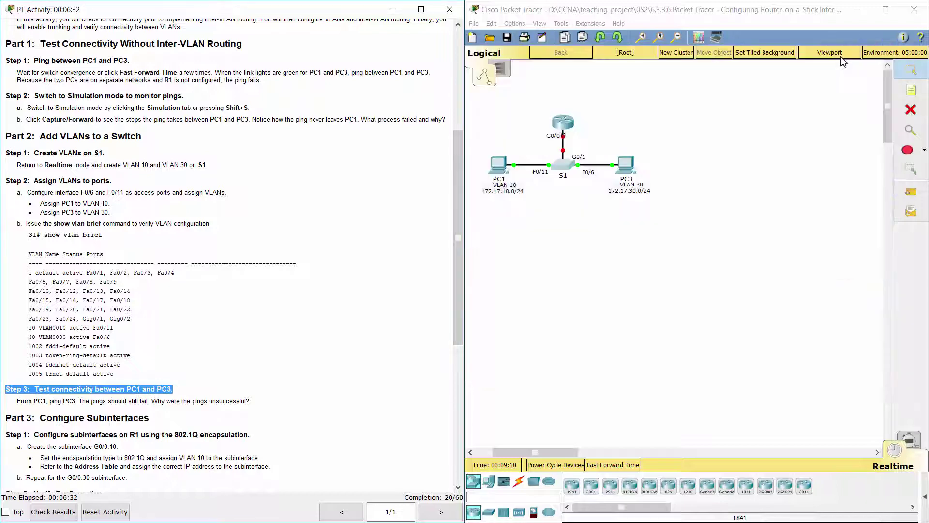
- Rerun 'ping 172.17.30.10' from PC1, which again shows 100% loss
left_click(841, 53)
left_click(498, 165)
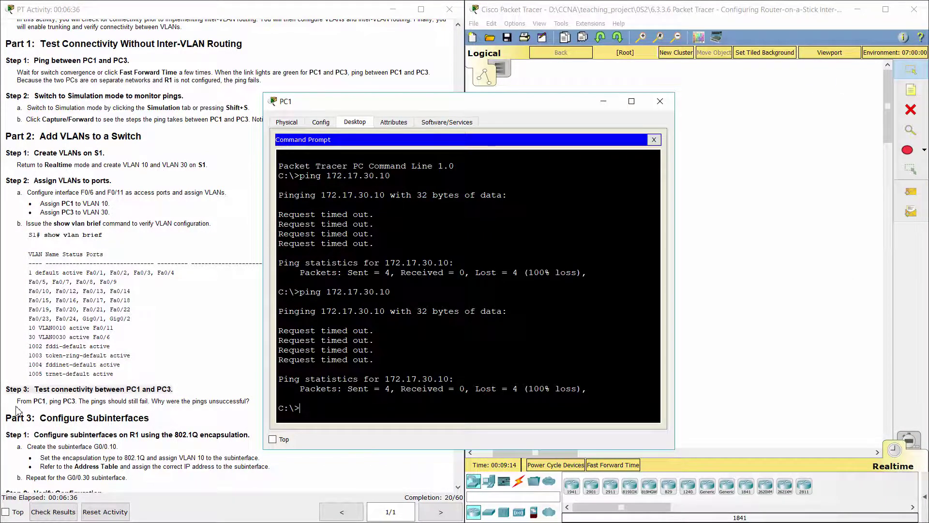
left_click_drag(14, 405, 257, 398)
left_click(524, 430)
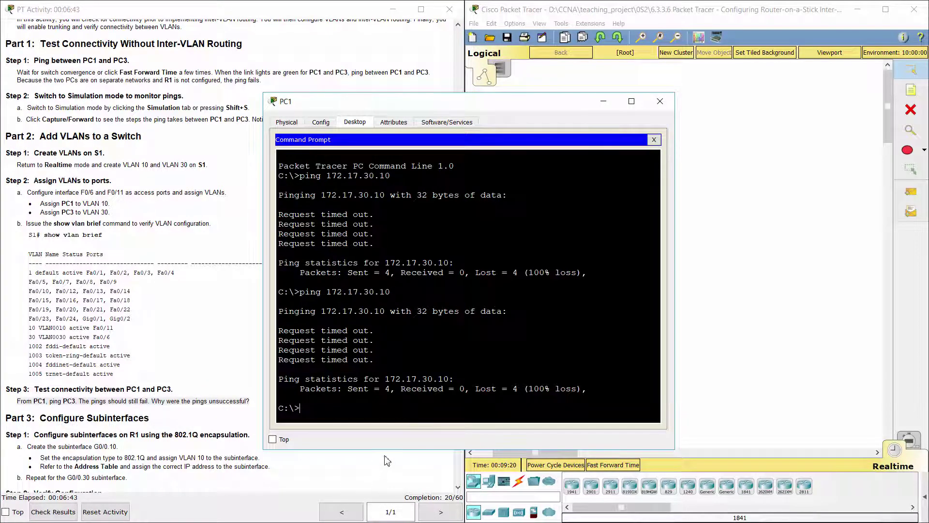
key("Up")
key("Return")
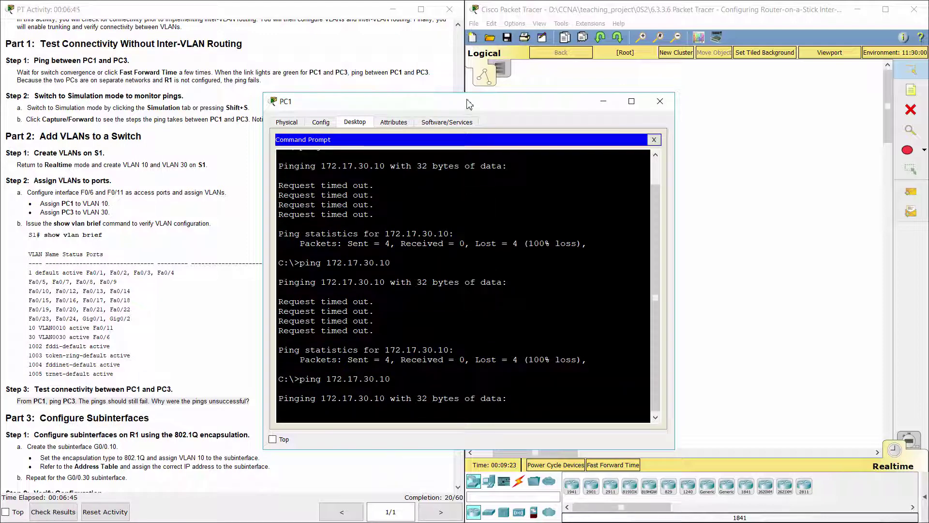
left_click_drag(470, 103, 466, 52)
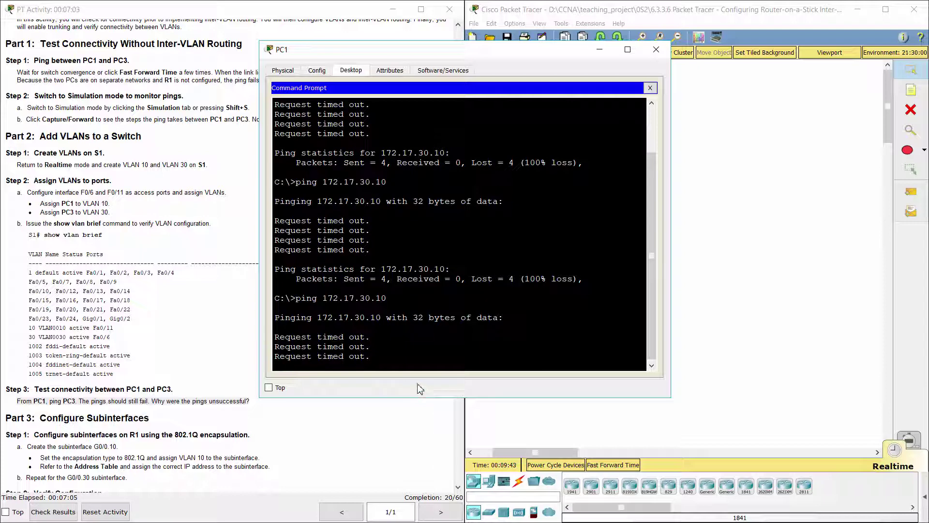
- Close PC1's window, read Part 3 Step 1 on subinterface G0/0.10, and open R1
left_click(596, 50)
scroll(192, 401, "down", 3)
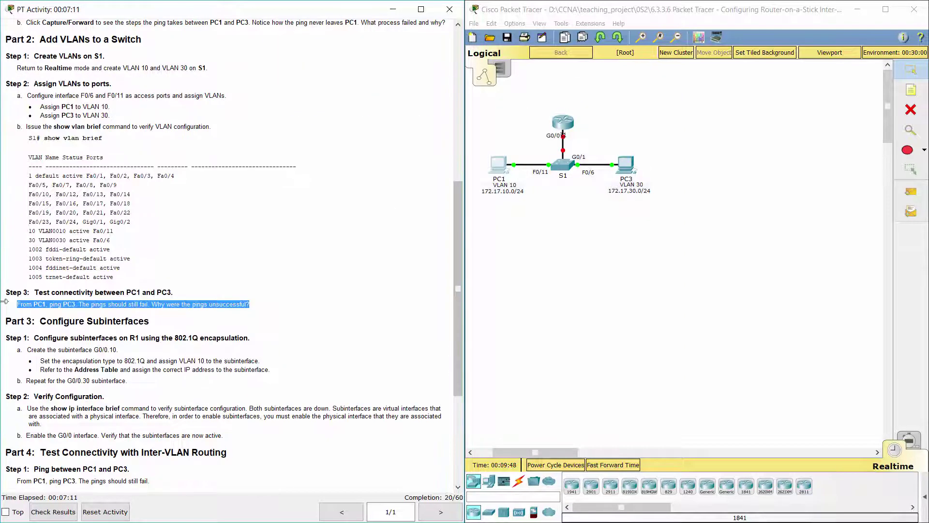
scroll(7, 321, "down", 2)
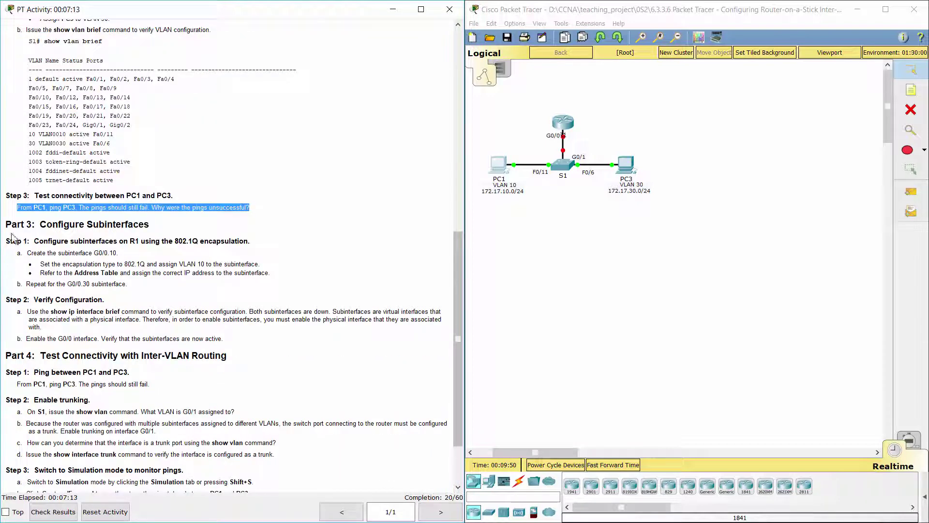
left_click_drag(5, 224, 156, 223)
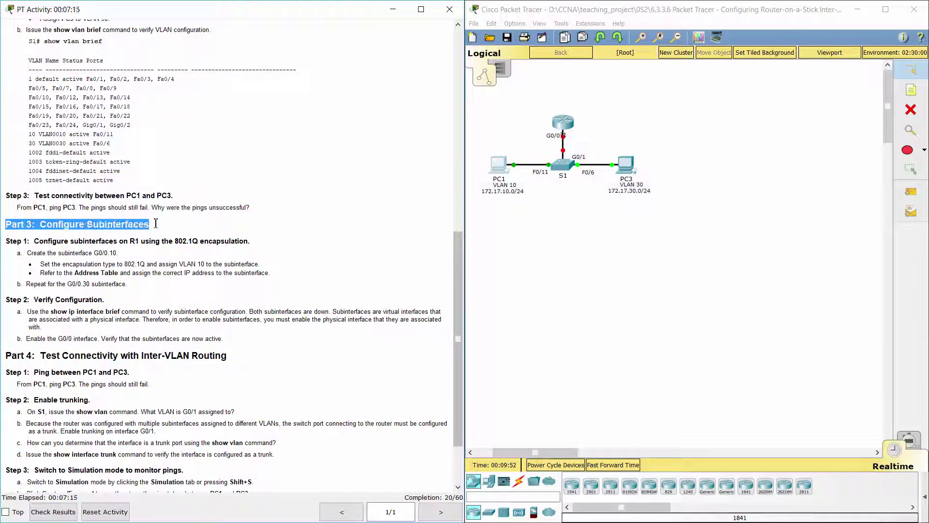
left_click(15, 237)
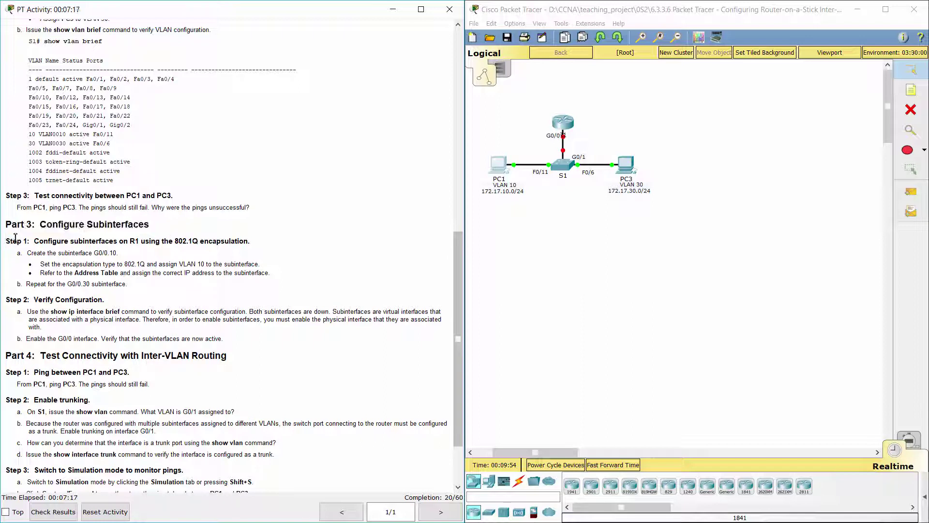
left_click_drag(16, 238, 259, 246)
left_click(260, 246)
left_click_drag(20, 257, 284, 280)
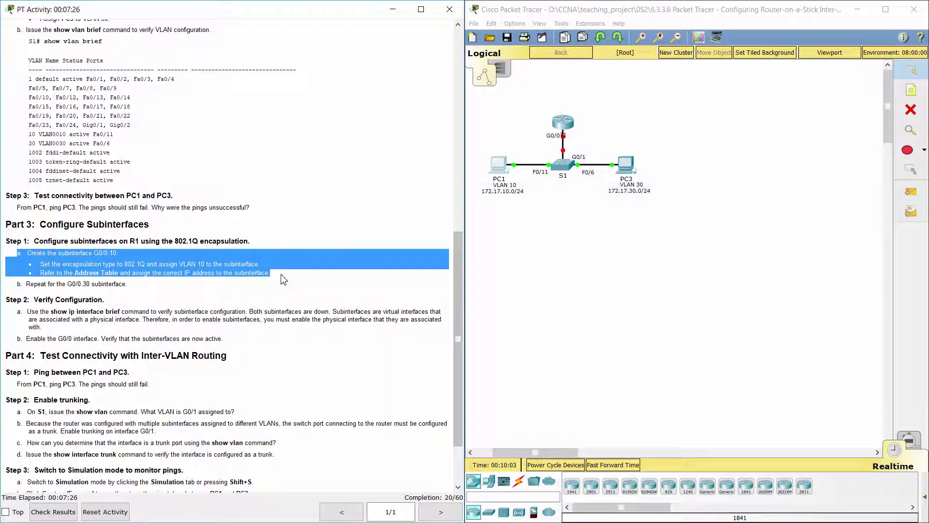
left_click(562, 122)
- Open R1's CLI and enter privileged and global configuration mode with 'ena' and 'conf t'
left_click(560, 127)
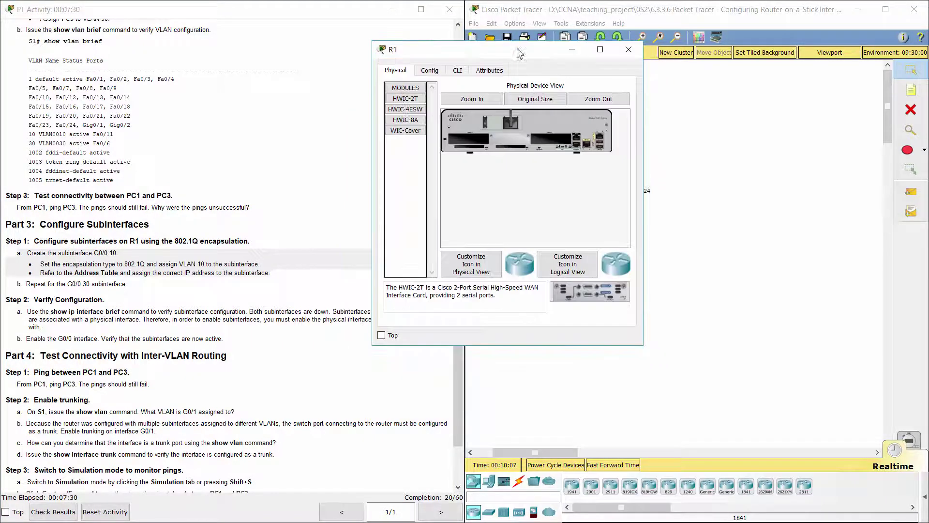
left_click(457, 70)
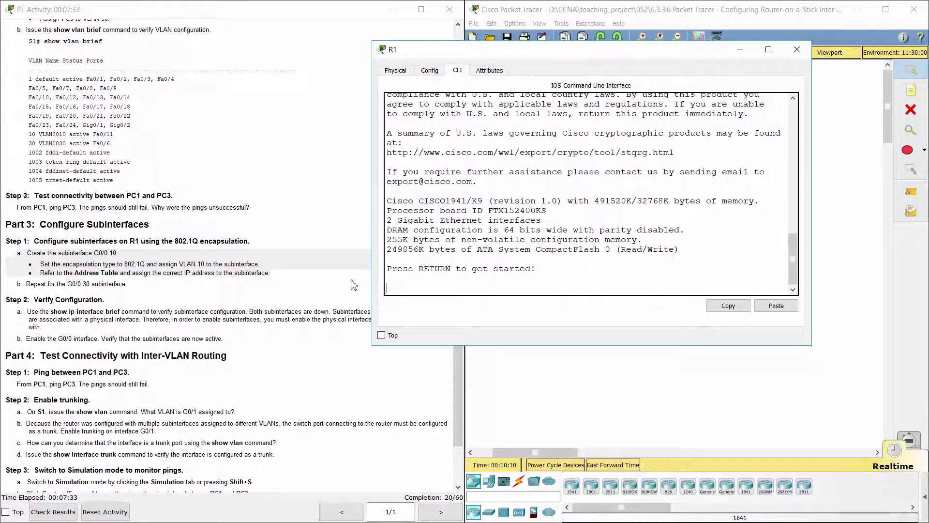
key("Return")
type("ena")
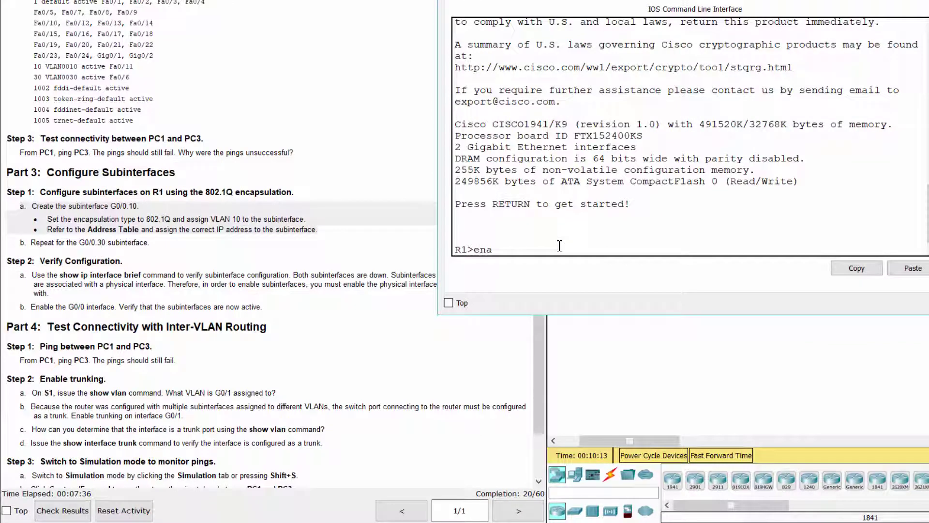
key("Return")
type("conf t")
key("Return")
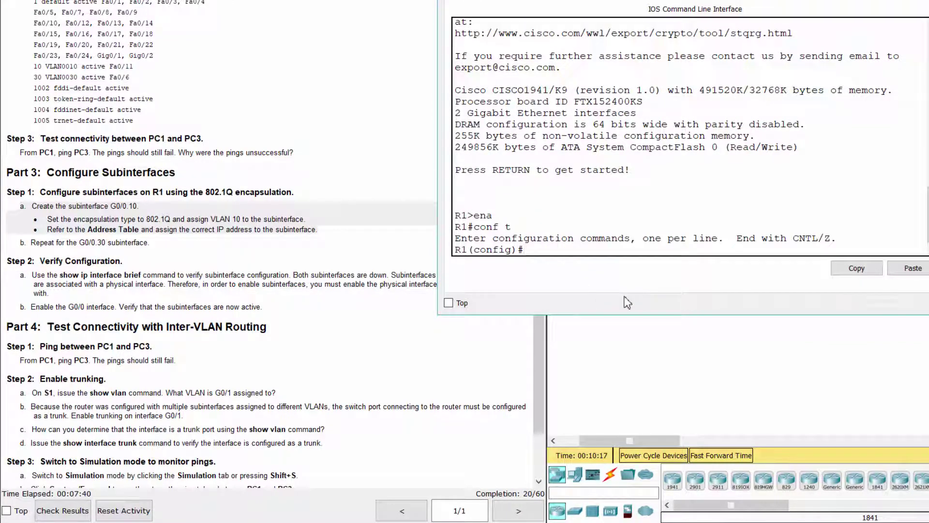
- Create subinterface G0/0.10 with 'encapsulation dot1q 10'
type("interface g0/0.10")
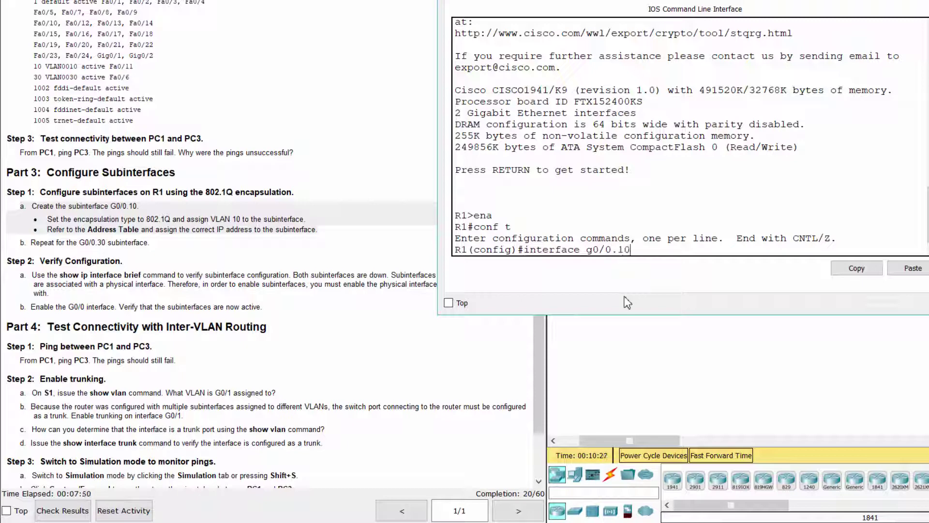
key("Return")
type("e")
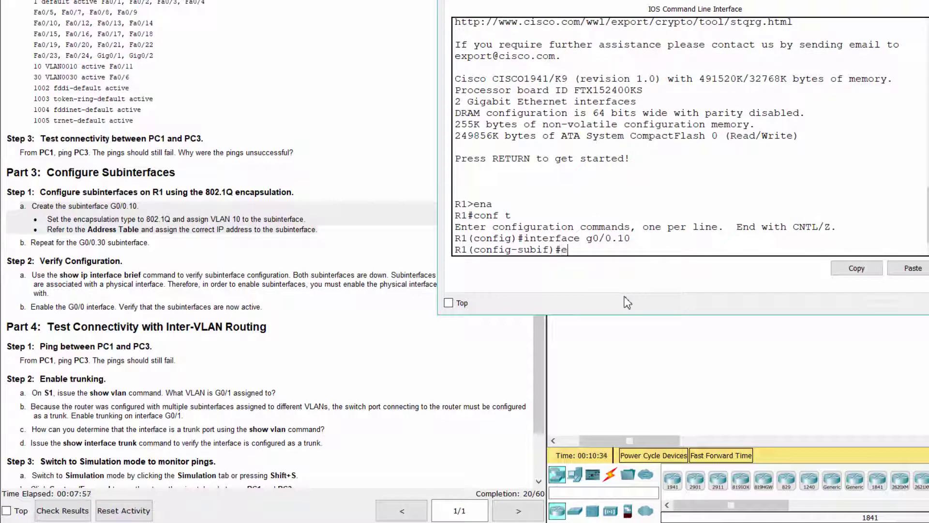
type("ncapsulation")
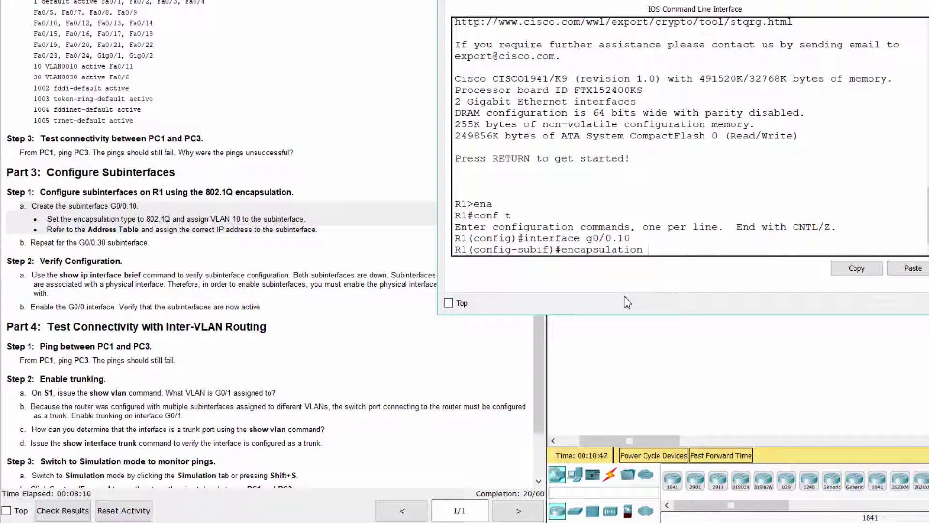
type("dot1q 10")
key("Return")
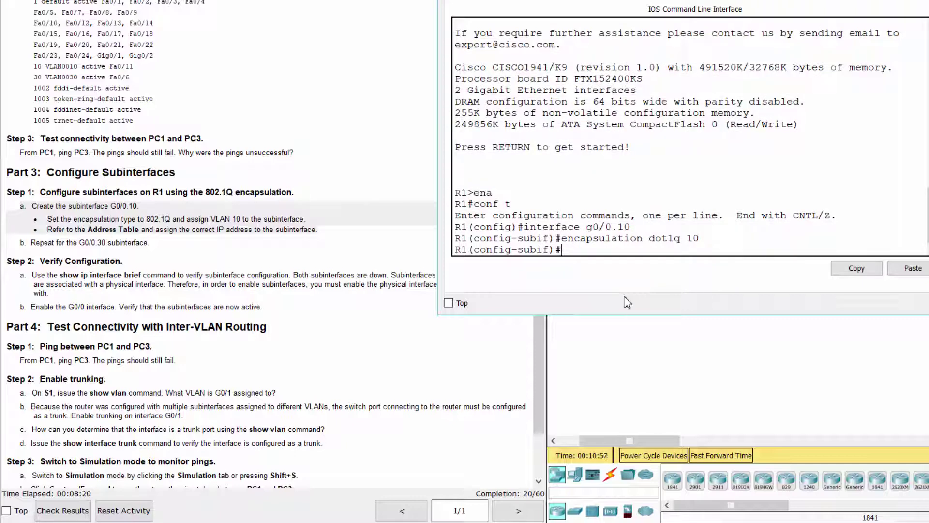
type("ip address")
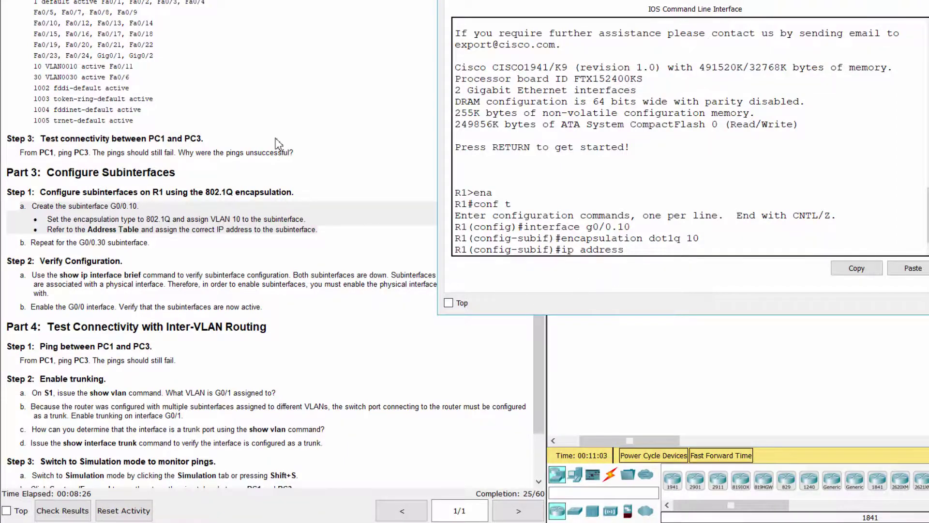
- Give R1's G0/0.10 subinterface address 172.17.10.1 255.255.255.0 and enable it with no shutdown
scroll(276, 139, "up", 10)
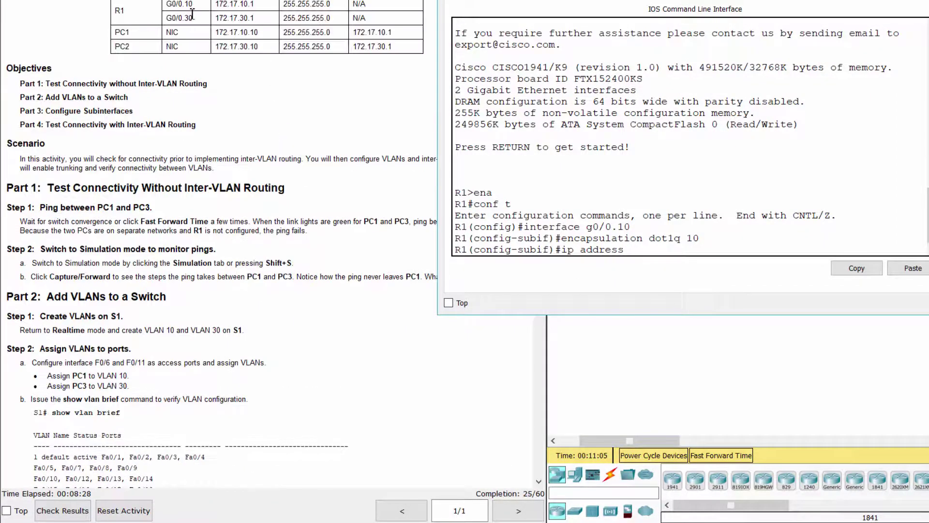
left_click_drag(168, 4, 342, 11)
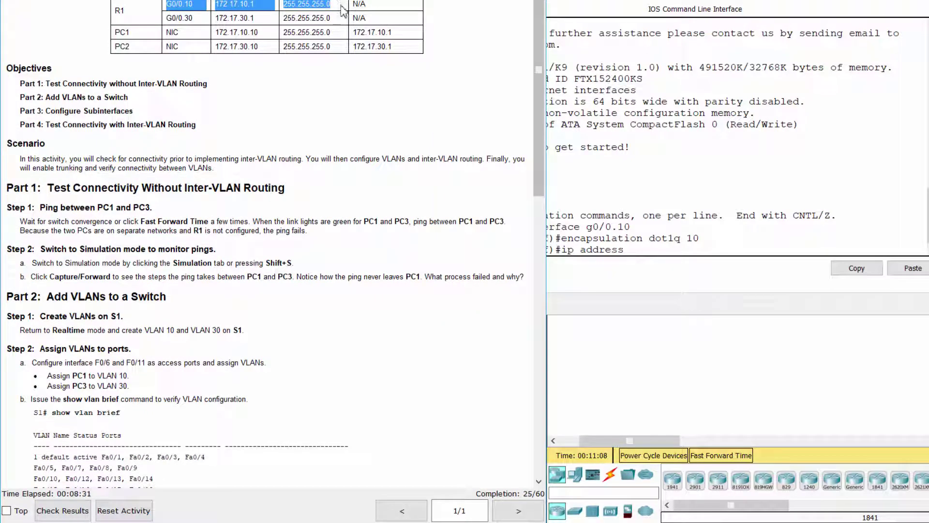
left_click(661, 249)
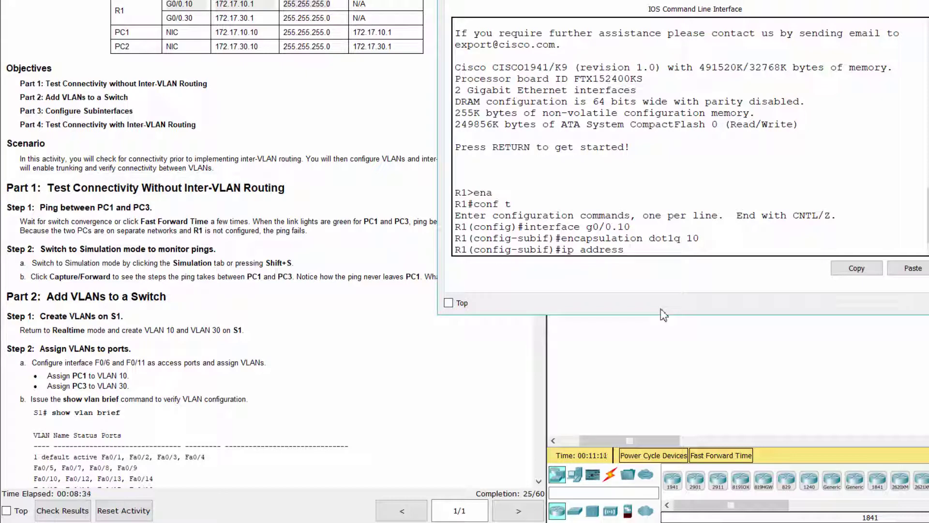
type("172.17.10.1 255.255.255.0")
key("Return")
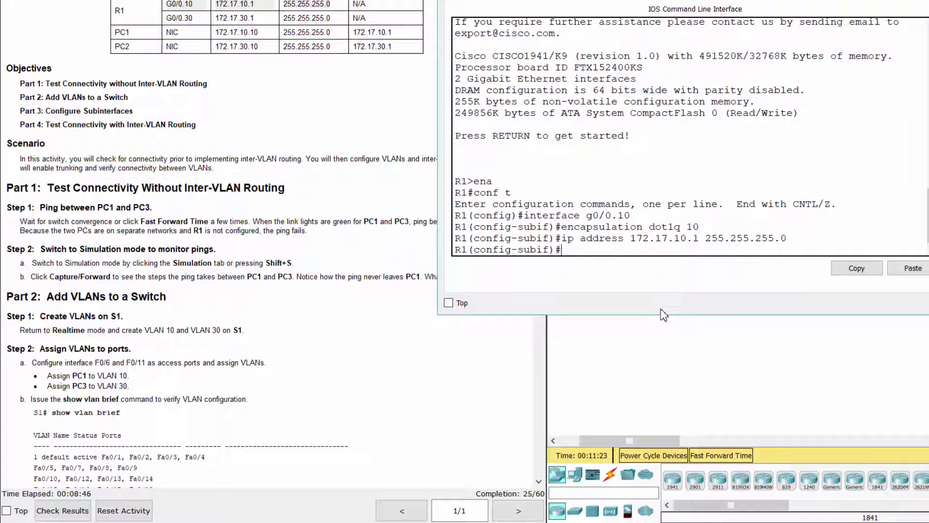
type("no shutdown")
key("Return")
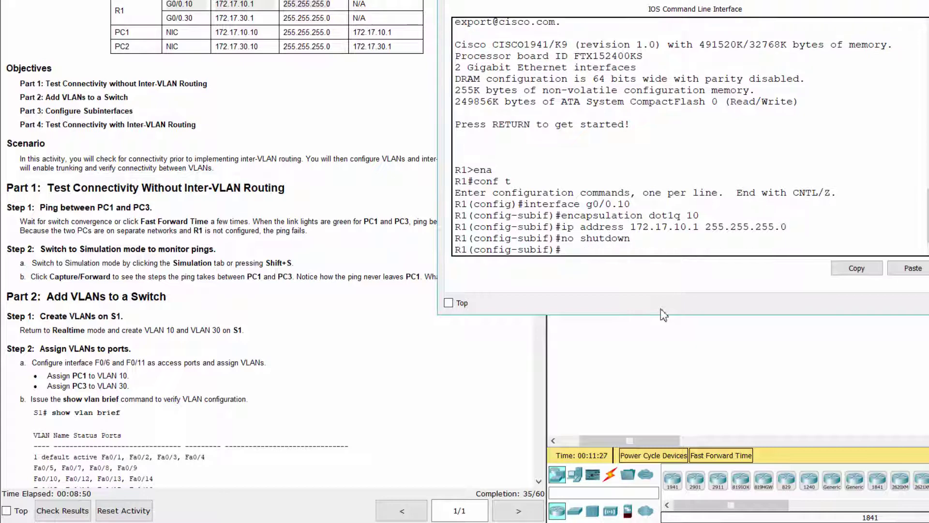
left_click(292, 400)
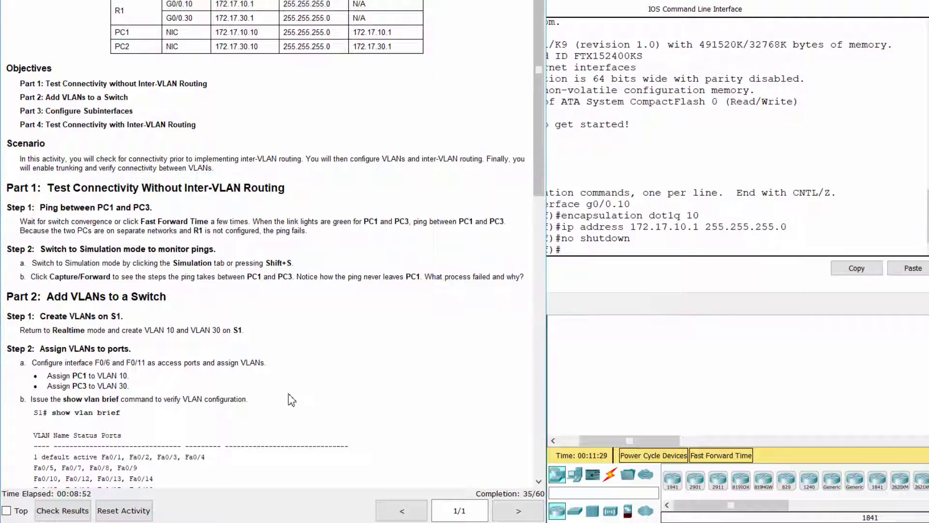
scroll(292, 400, "down", 6)
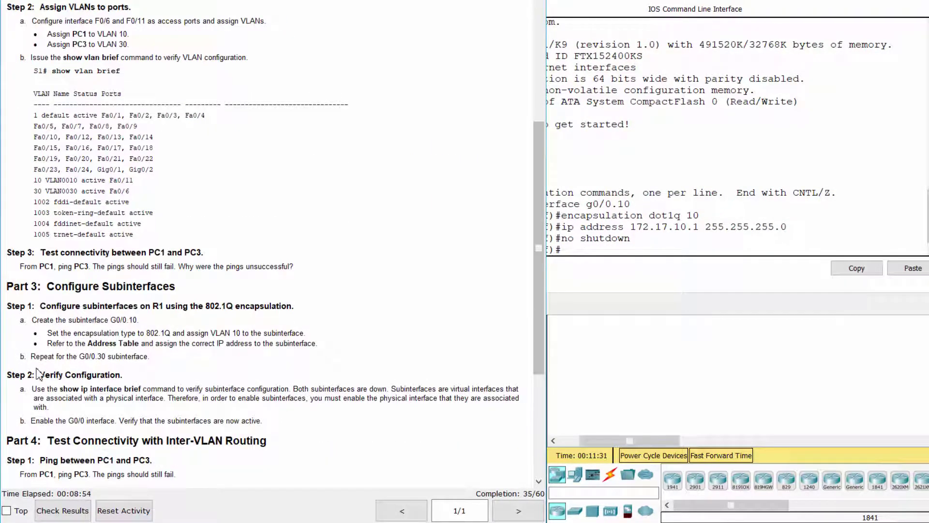
- On R1, create subinterface G0/0.30 with 802.1Q encapsulation for VLAN 30
left_click_drag(39, 356, 160, 357)
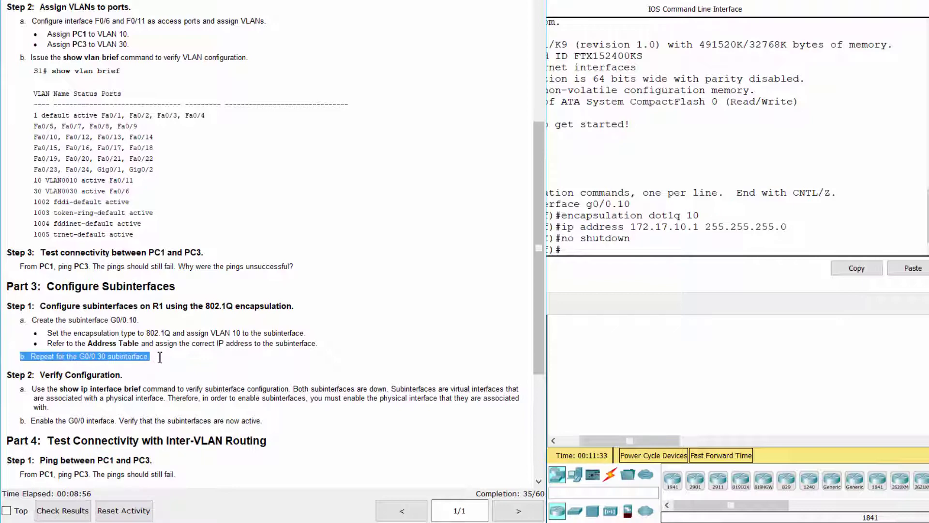
scroll(323, 330, "up", 6)
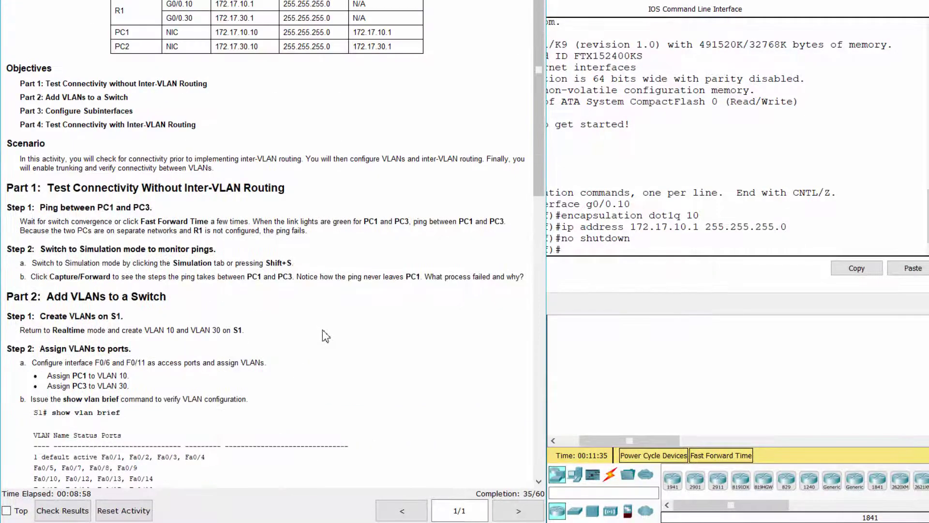
left_click(637, 247)
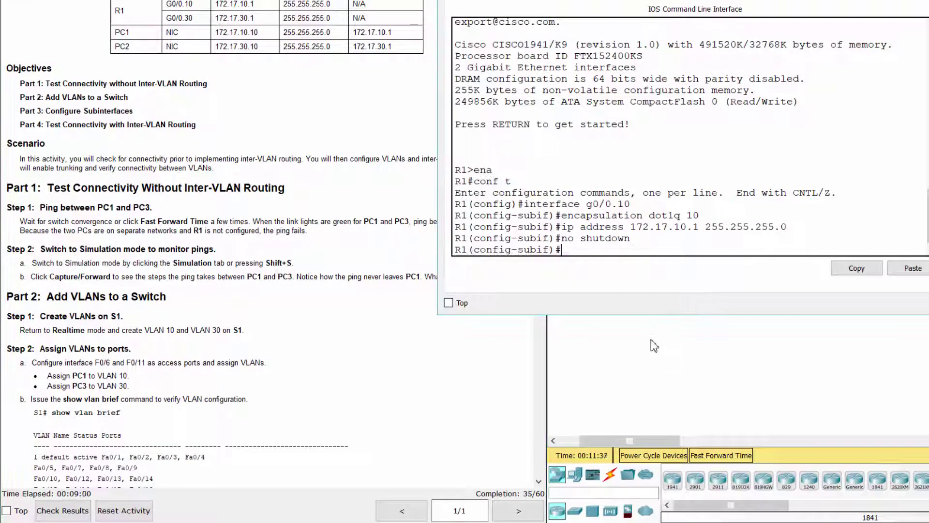
type("interface g0/0.30")
key("Return")
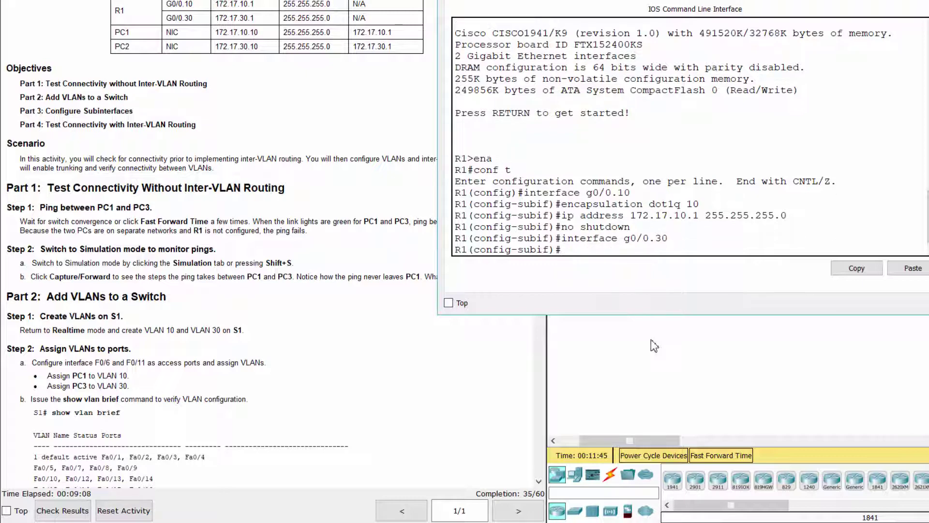
type("encapsulation")
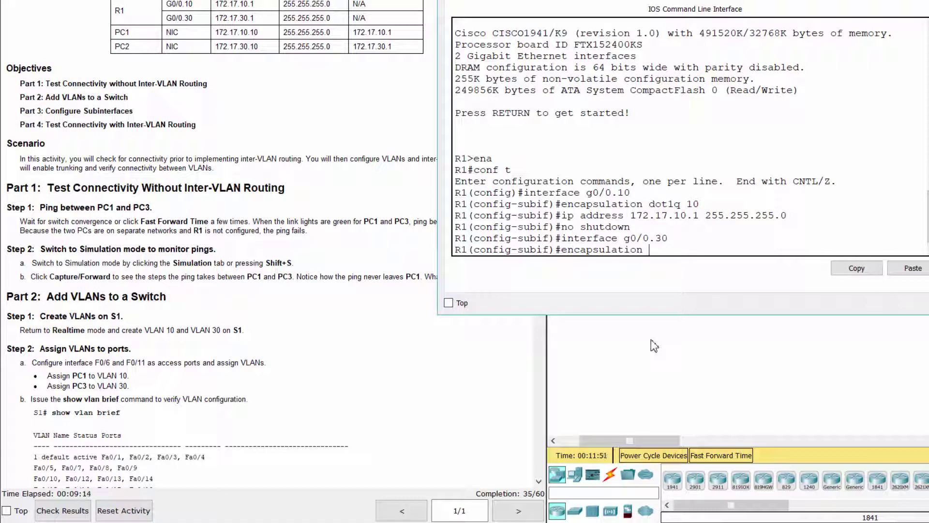
type(" dot1q 30")
key("Return")
- Assign G0/0.30 address 172.17.30.1 255.255.255.0, checked against the addressing table, and enable it
type("i")
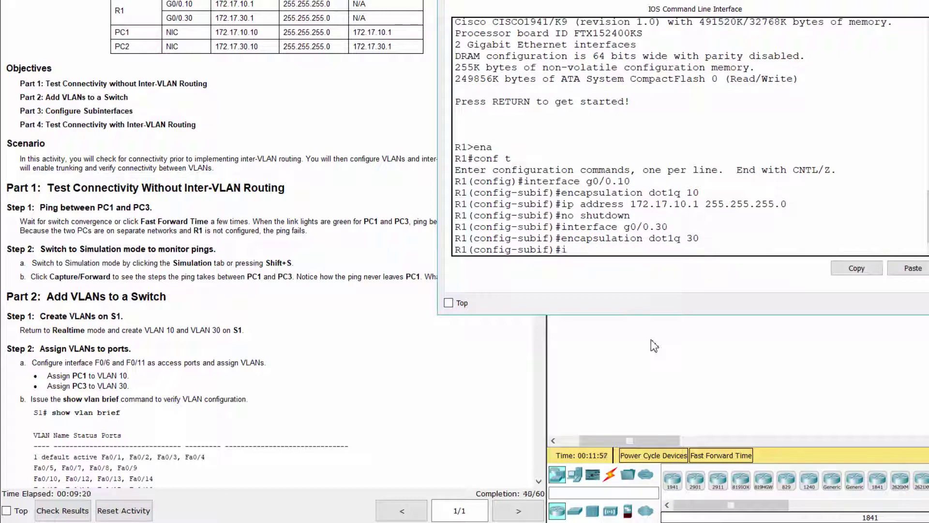
type("p address 172.17.30")
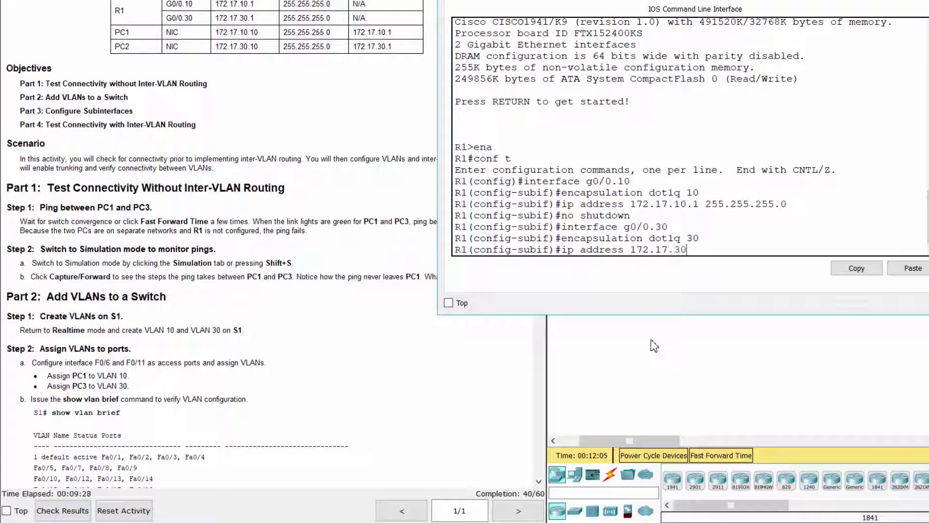
type(".1 255.255.255.2")
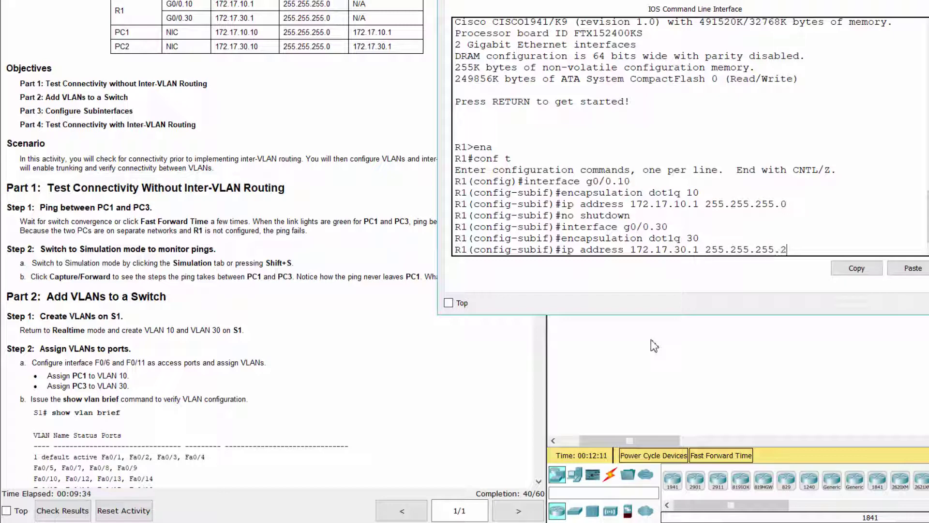
key("BackSpace")
type("0")
left_click_drag(787, 250, 638, 253)
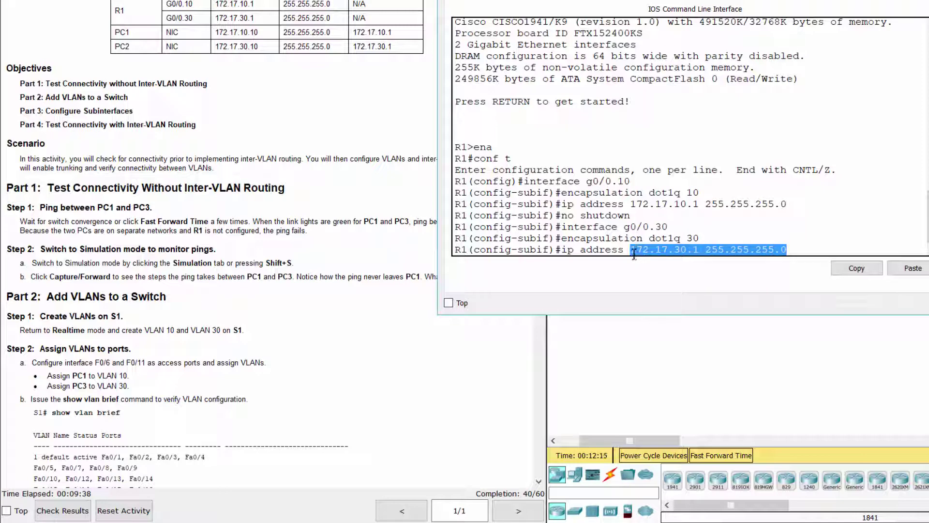
left_click_drag(330, 18, 166, 19)
left_click(786, 289)
left_click(790, 249)
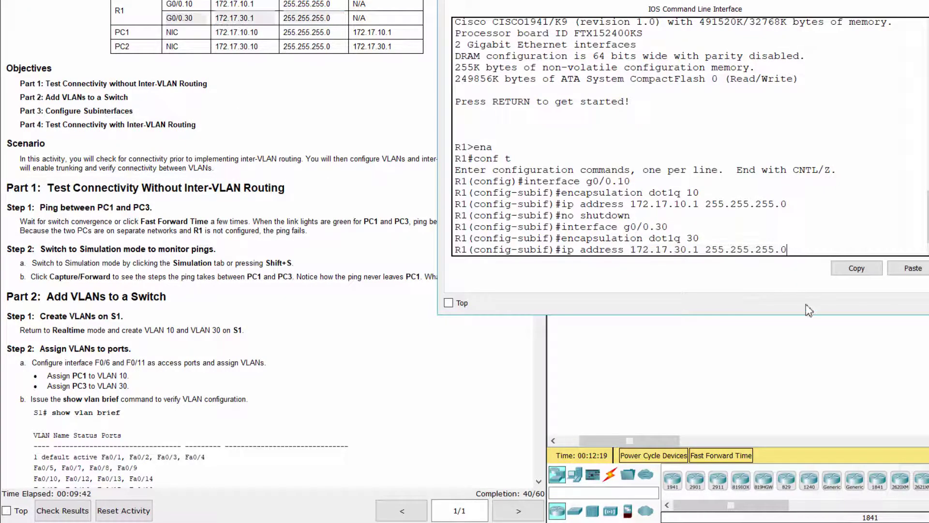
key("Return")
type("no shutdown")
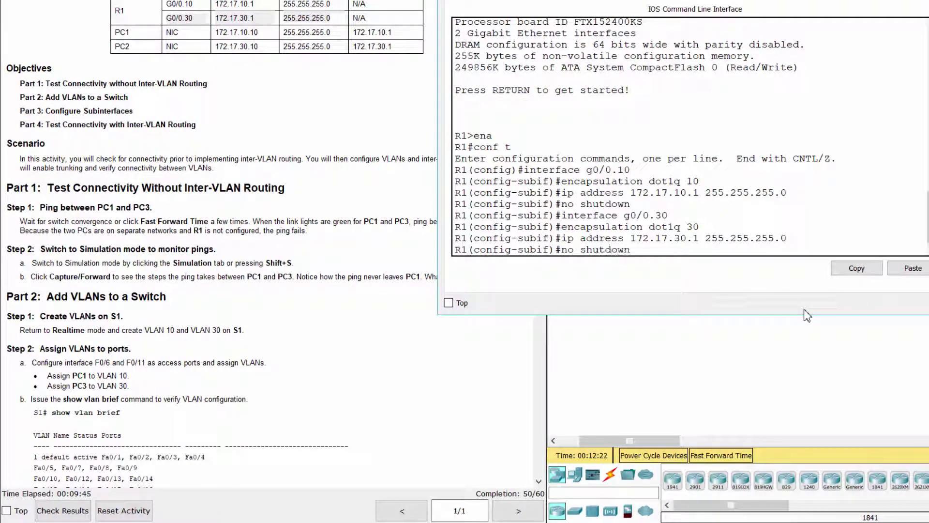
key("Return")
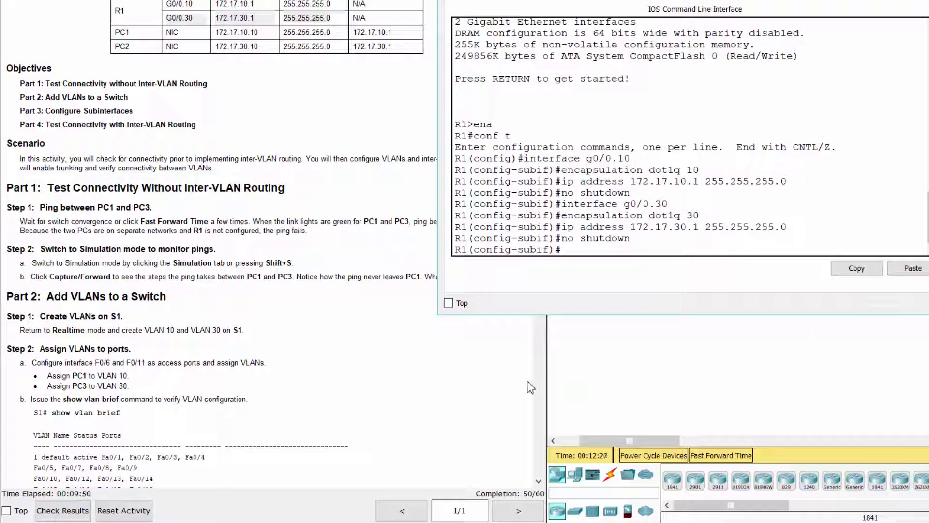
left_click(306, 368)
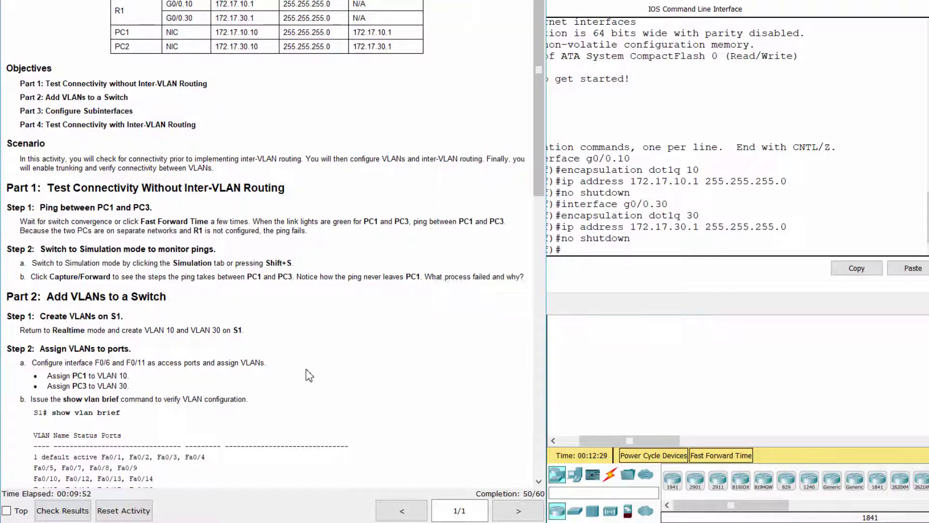
- Following the Verify Configuration step, run do show ip interface brief on R1
scroll(306, 368, "down", 5)
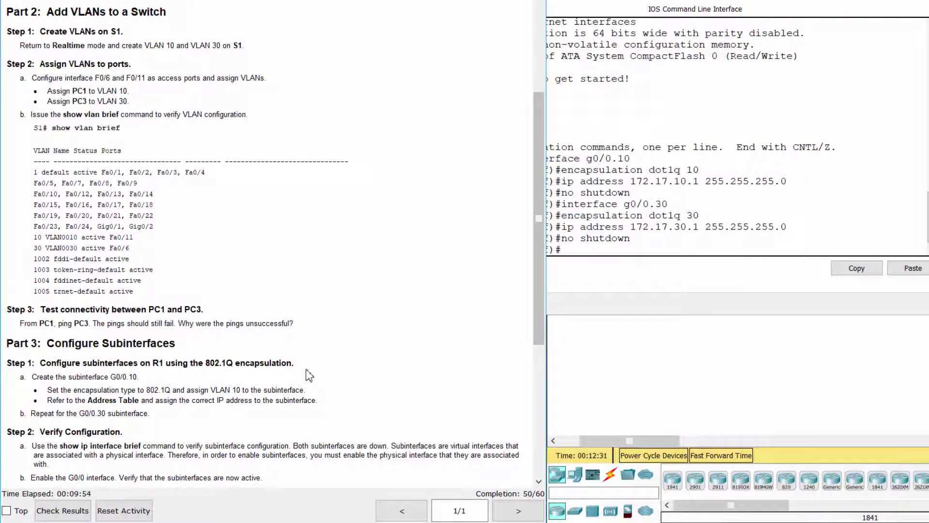
scroll(306, 371, "down", 1)
scroll(306, 371, "down", 1)
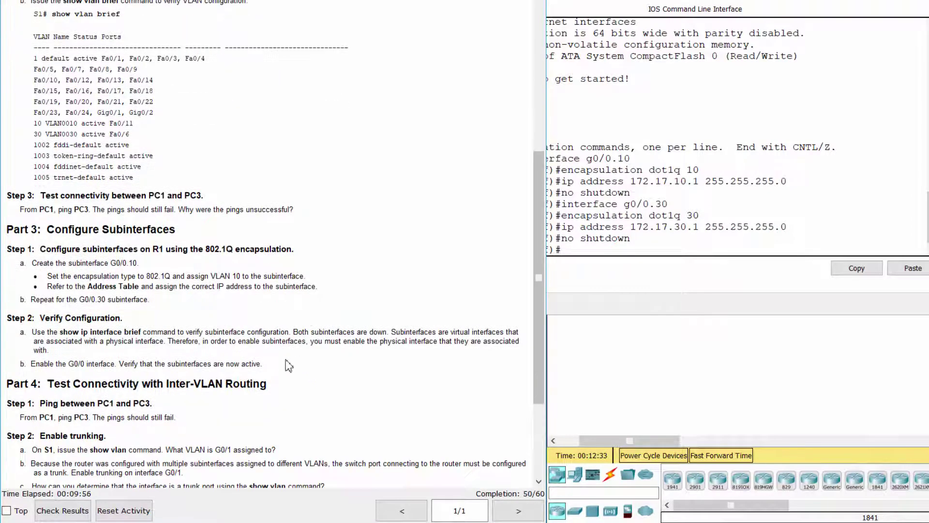
left_click_drag(6, 317, 130, 313)
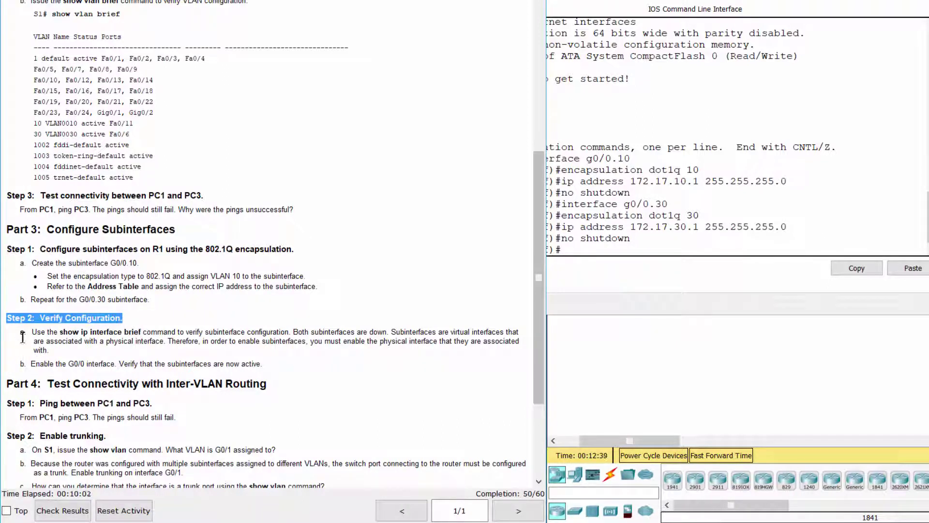
left_click_drag(22, 337, 254, 349)
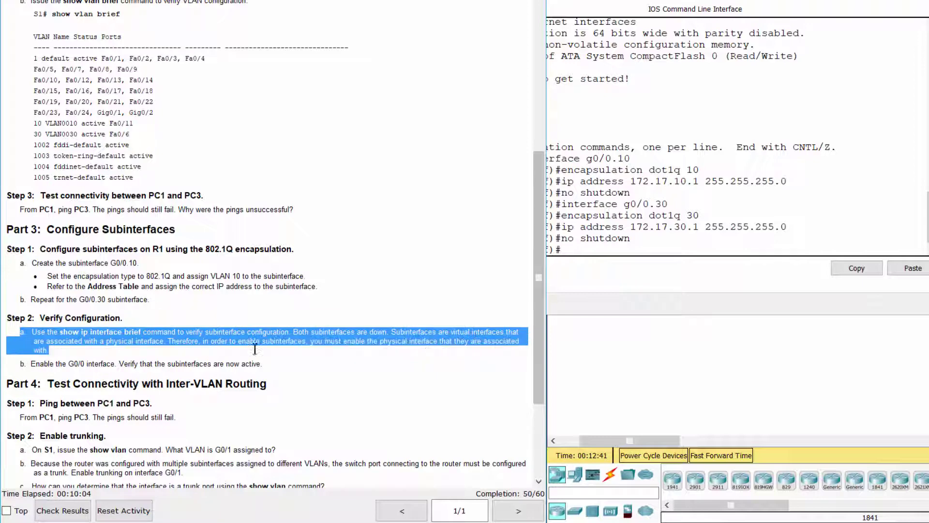
left_click(649, 262)
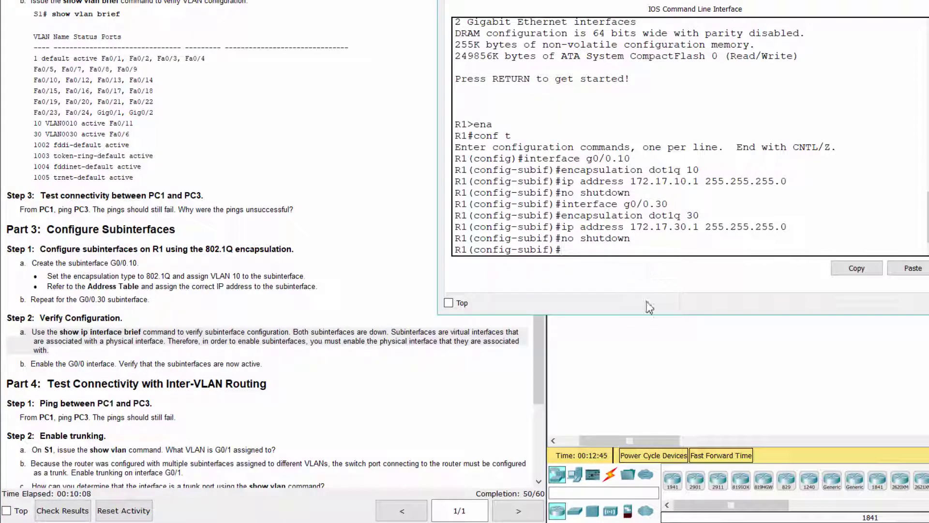
type("do show ip in")
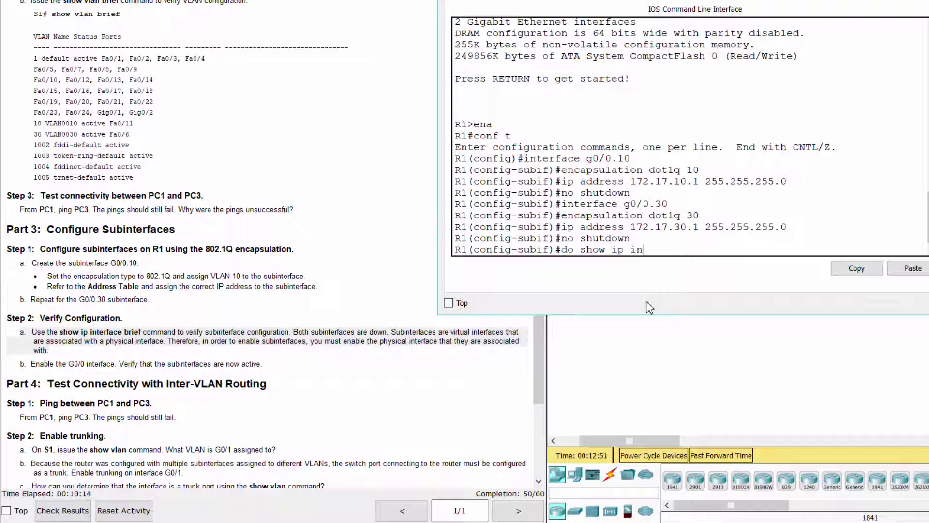
type("terface brief")
key("Return")
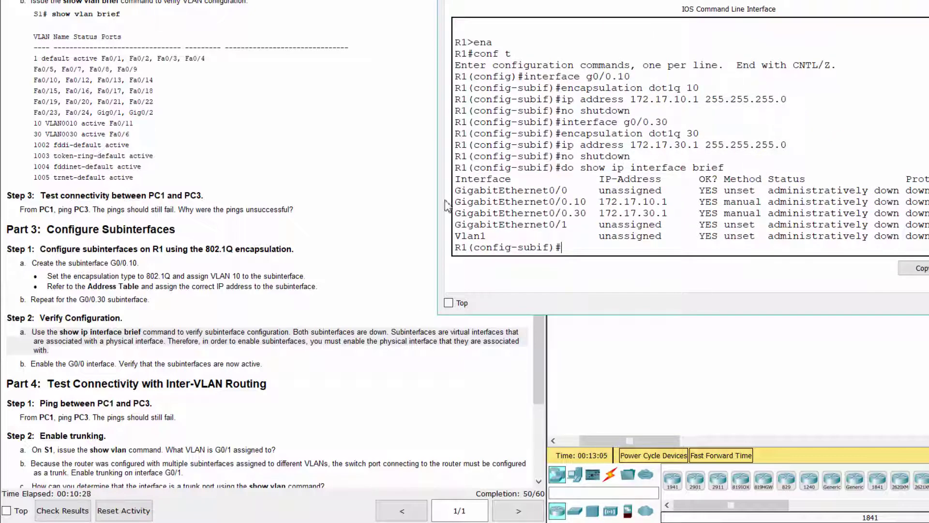
- Inspect the administratively down G0/0.10 and G0/0.30 rows and find the step to enable G0/0
left_click_drag(454, 204, 927, 213)
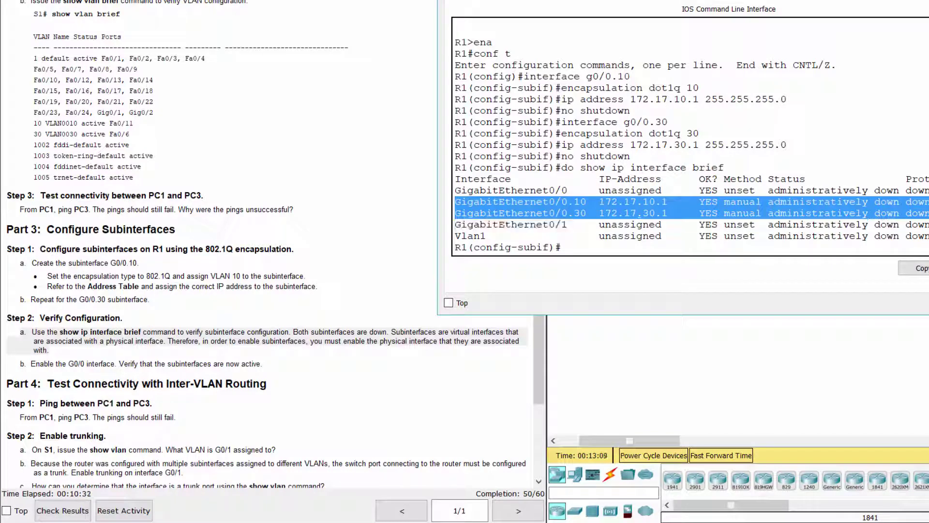
left_click(624, 249)
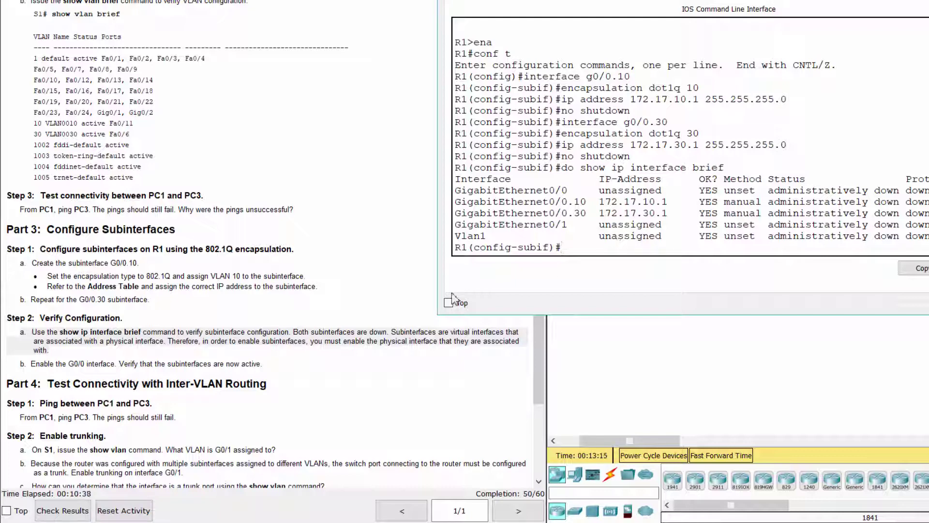
left_click(22, 375)
left_click_drag(20, 364, 269, 368)
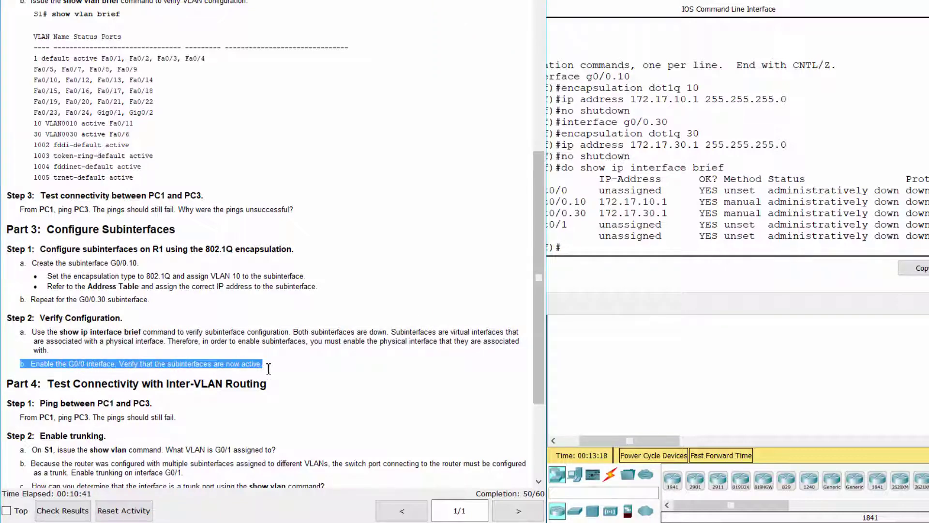
left_click(622, 261)
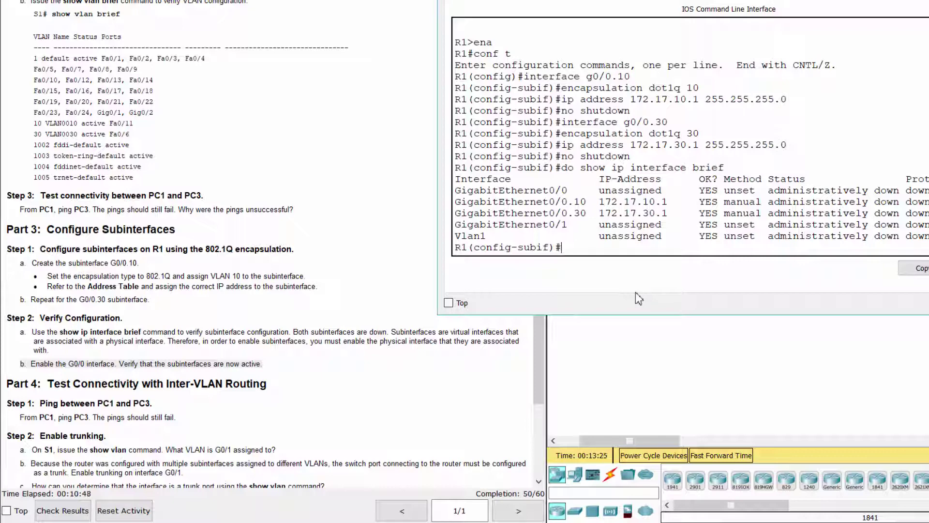
- Enable R1's physical G0/0 interface with no shutdown
type("exit")
key("Return")
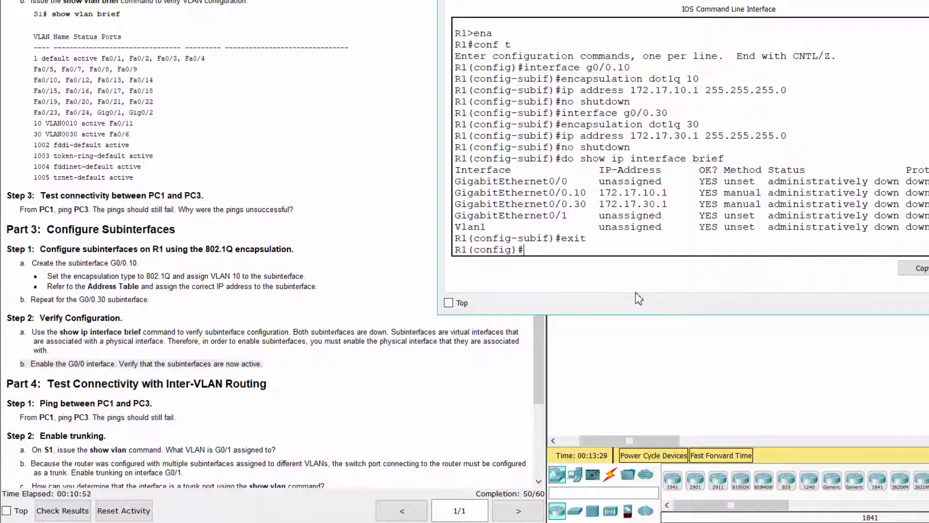
type("interface g0/0")
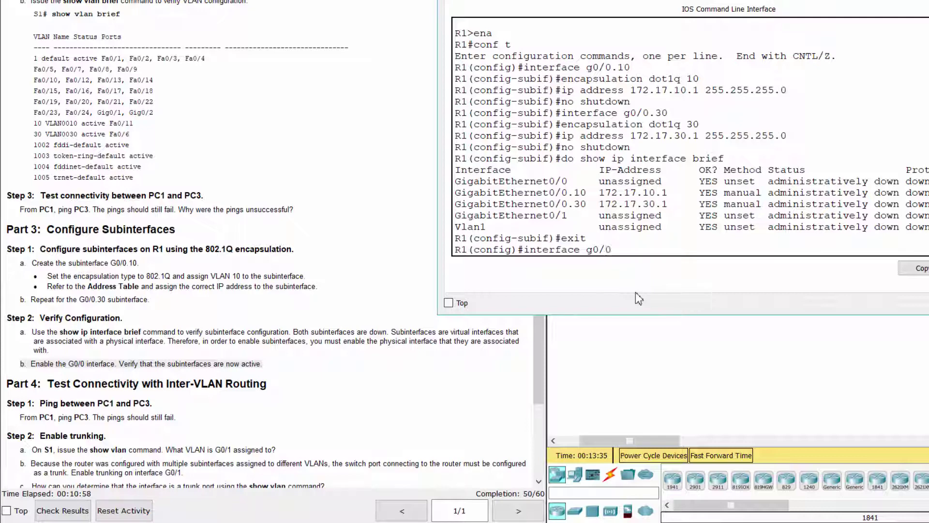
key("Return")
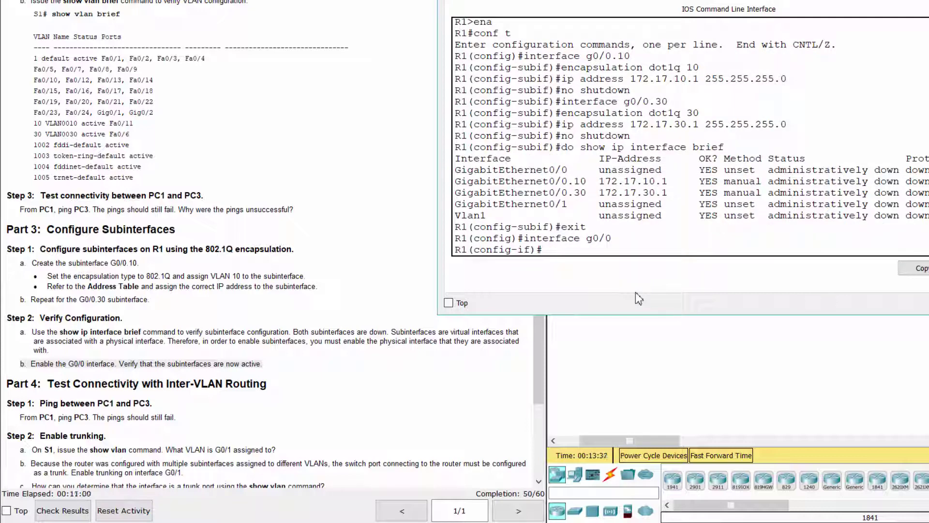
type("no shutdown")
key("Return")
key("Return")
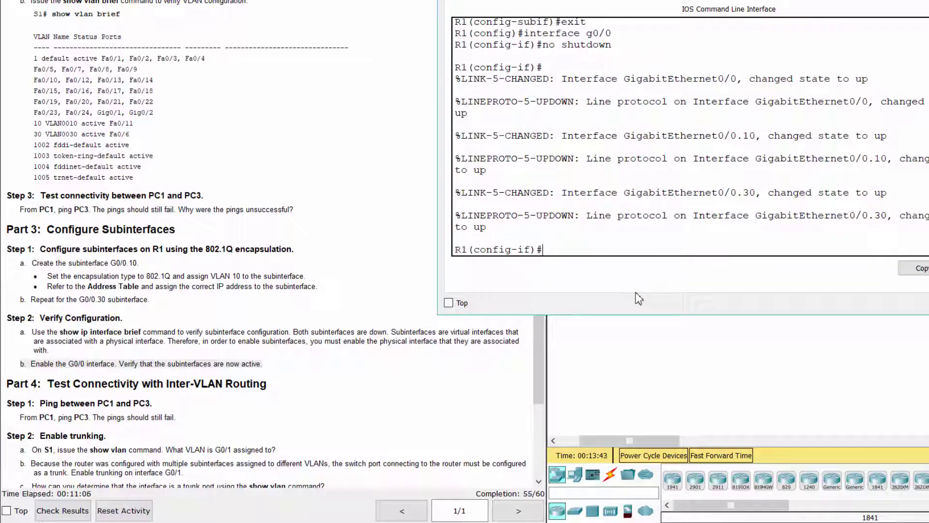
- Rerun do show ip interface brief, confirming G0/0, G0/0.10 and G0/0.30 are all up/up
type("do show ip interf")
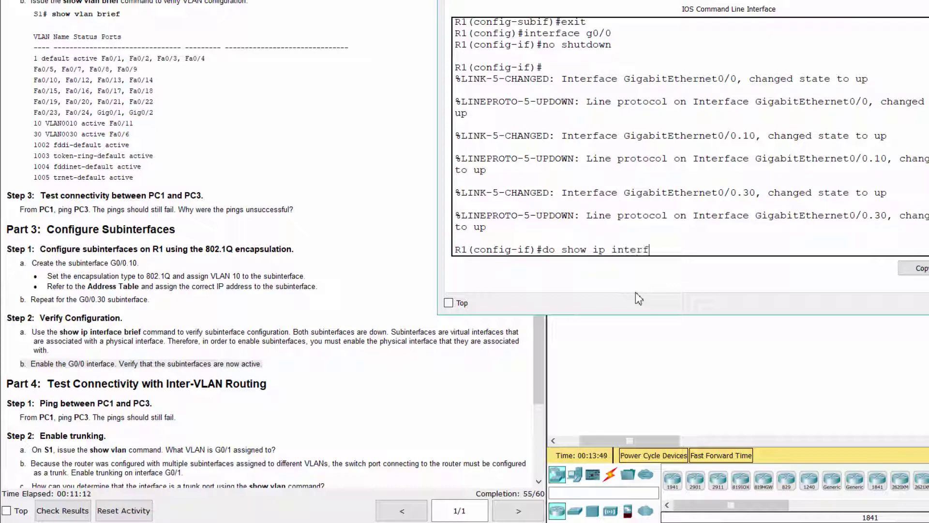
type("ace brief")
key("Return")
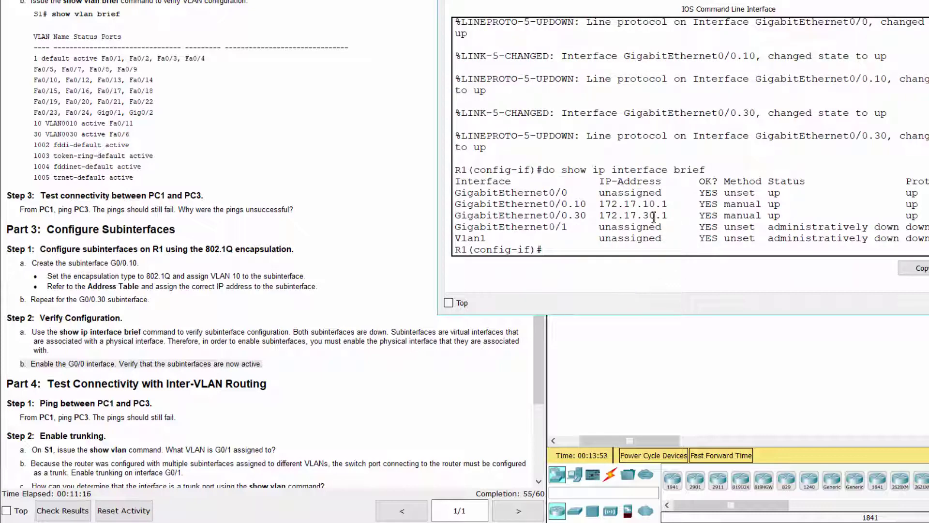
left_click_drag(457, 191, 924, 215)
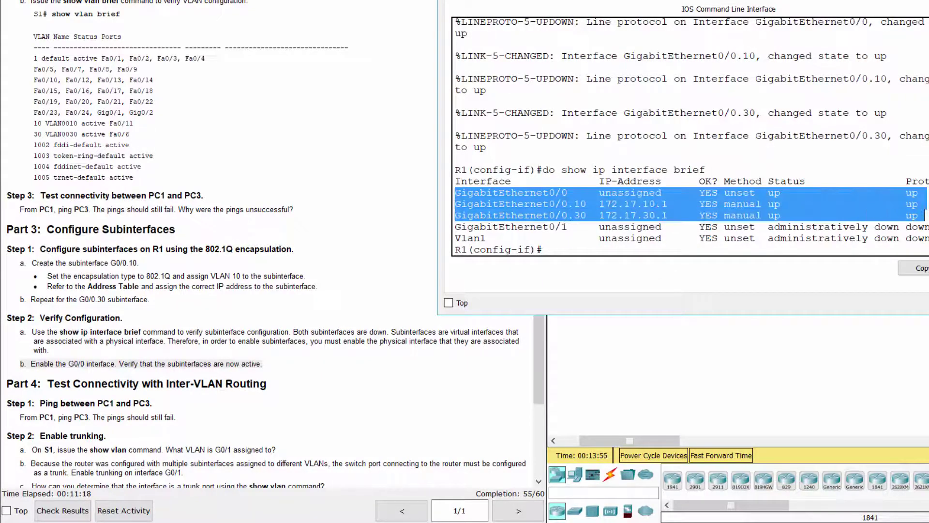
left_click(577, 261)
left_click(278, 432)
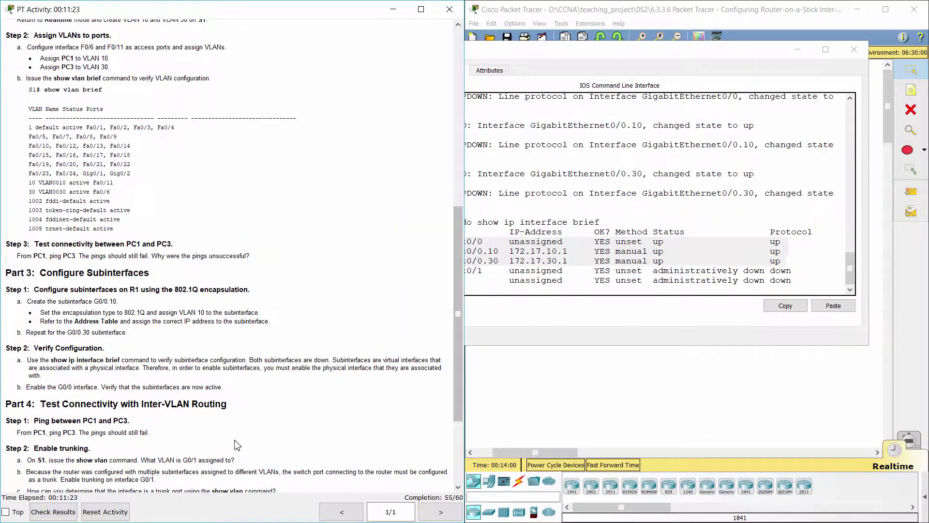
- Read the lab's Part 4 Step 1 instructions about pinging between PCs
scroll(114, 421, "down", 2)
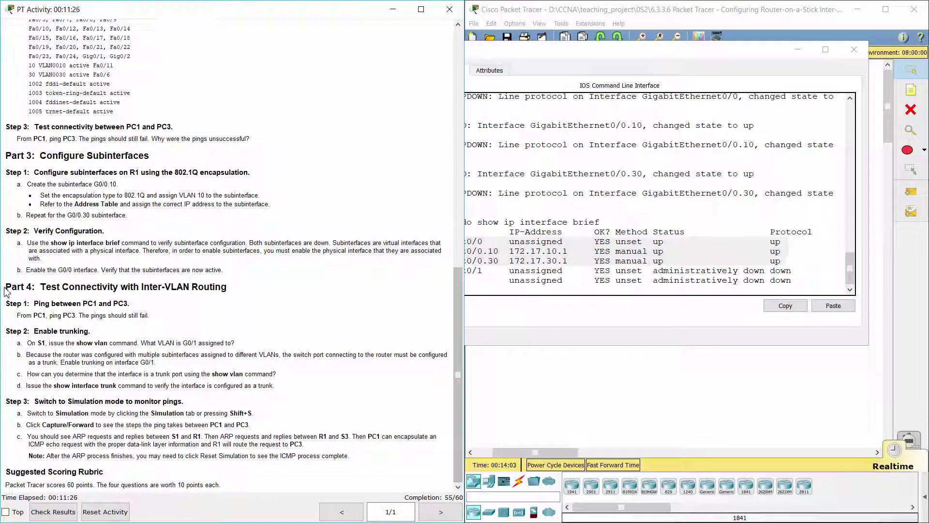
left_click_drag(5, 286, 248, 288)
left_click(209, 303)
left_click_drag(9, 304, 142, 305)
left_click(150, 311)
- Rerun PC1's ping to 172.17.30.10, which still fails with 100% loss
left_click(797, 50)
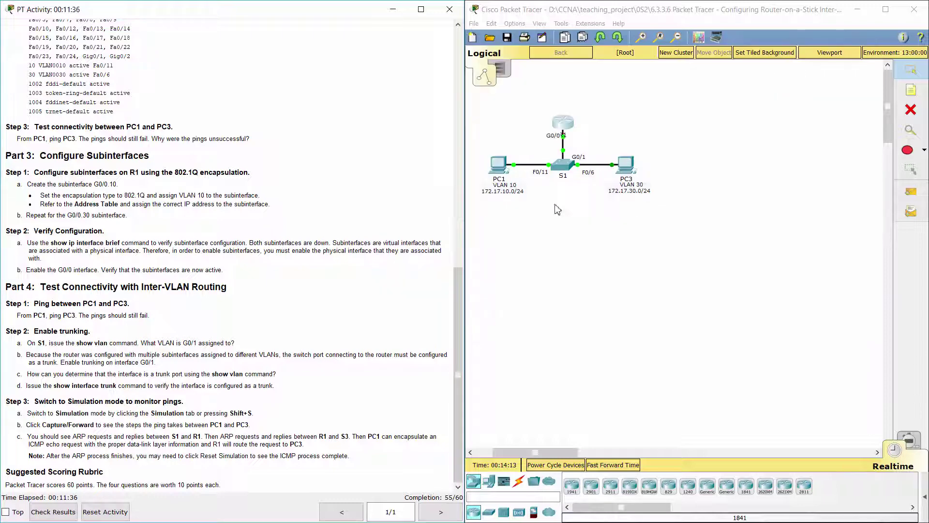
left_click(499, 164)
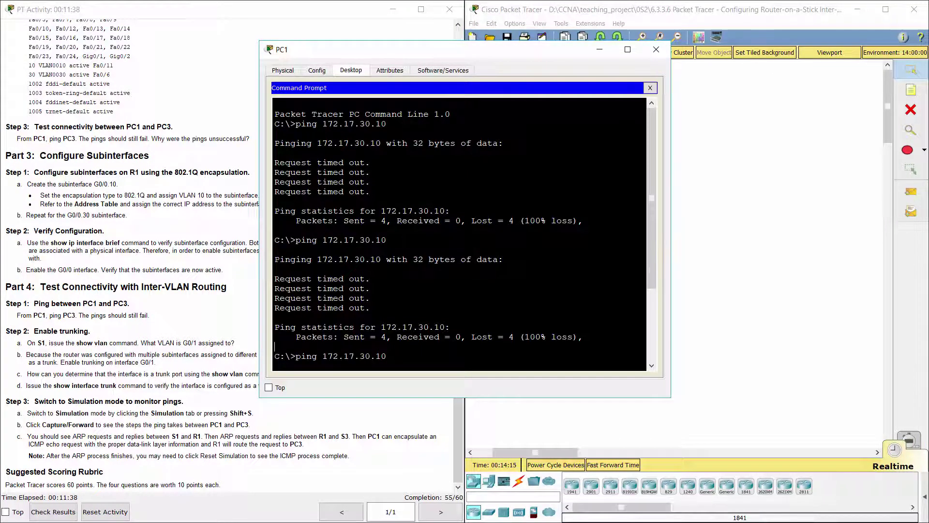
scroll(275, 237, "down", 4)
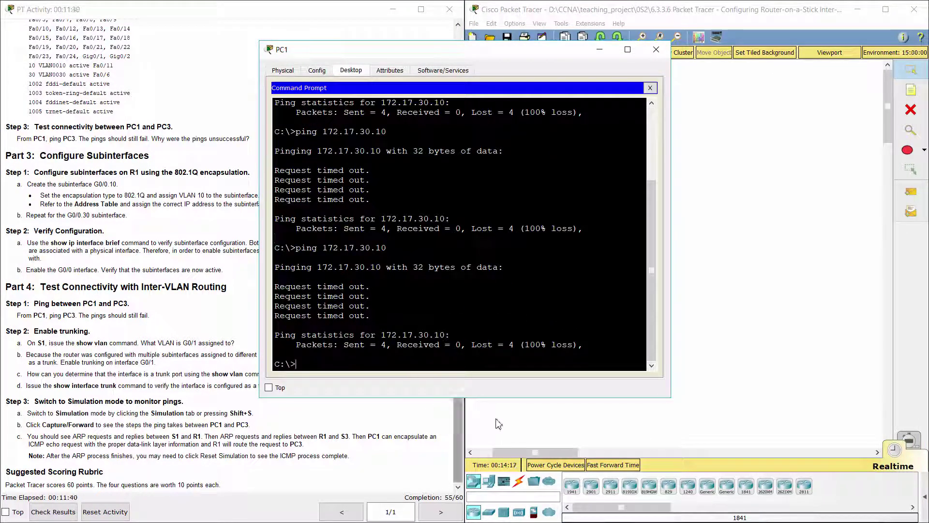
key("Up")
key("Return")
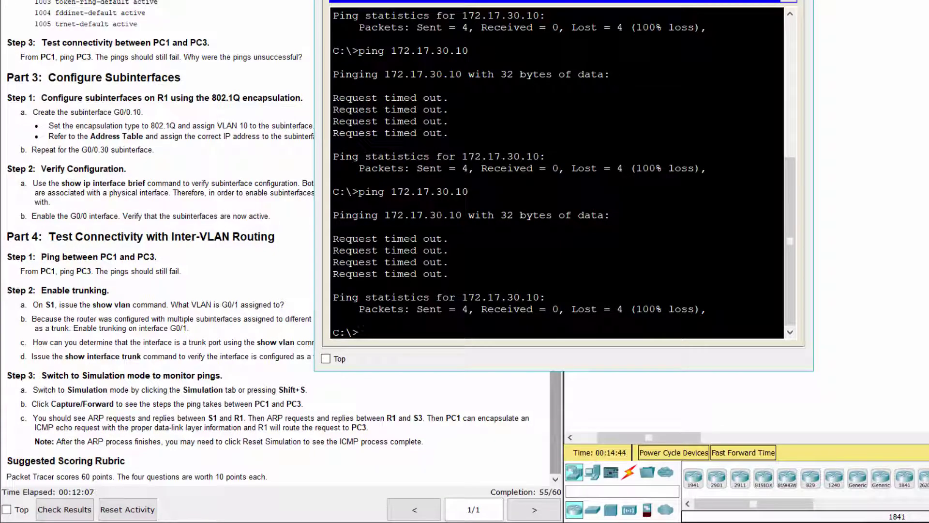
- Per the Enable trunking step, run do show vlan in S1's CLI and page through the output
left_click(128, 377)
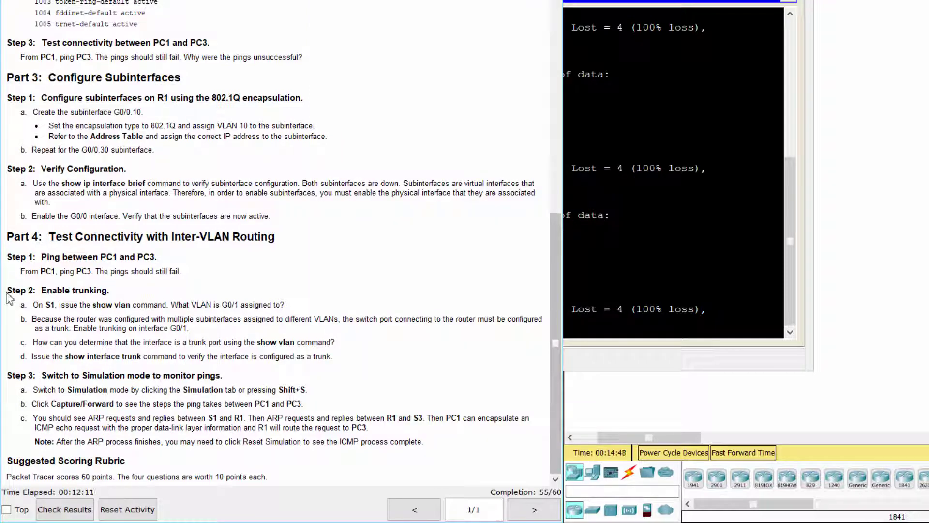
left_click_drag(6, 294, 115, 293)
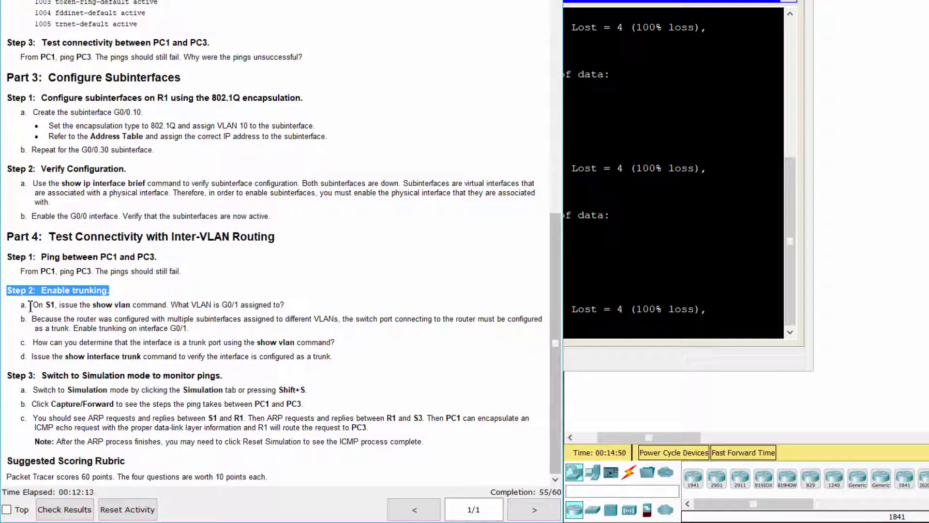
left_click_drag(20, 305, 312, 305)
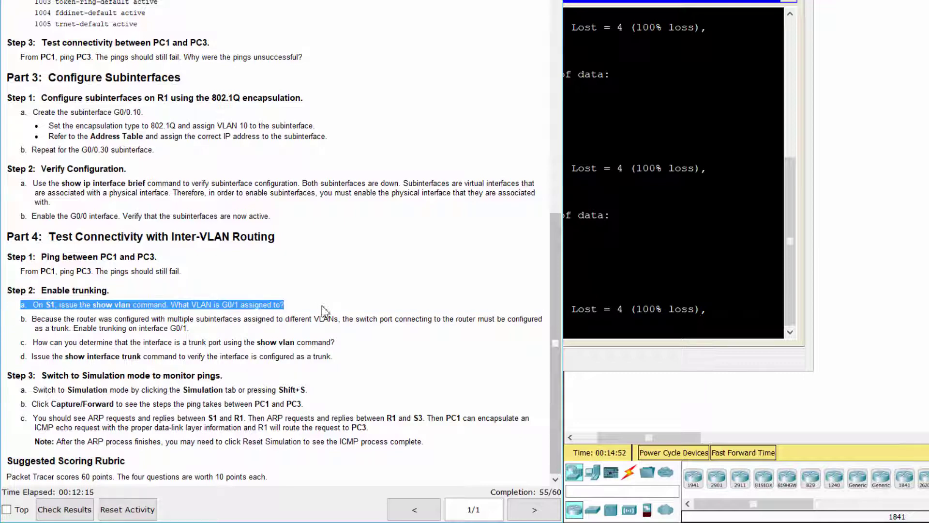
left_click(825, 169)
left_click(690, 102)
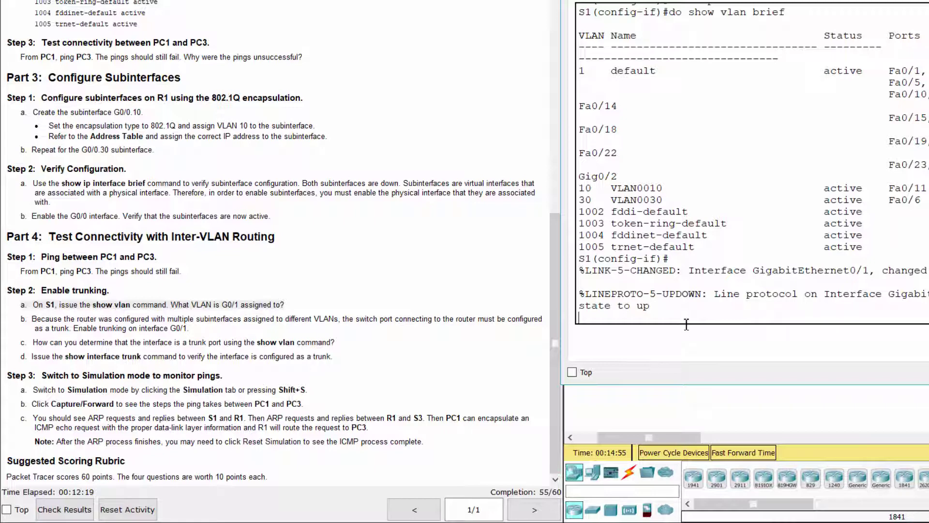
key("Return")
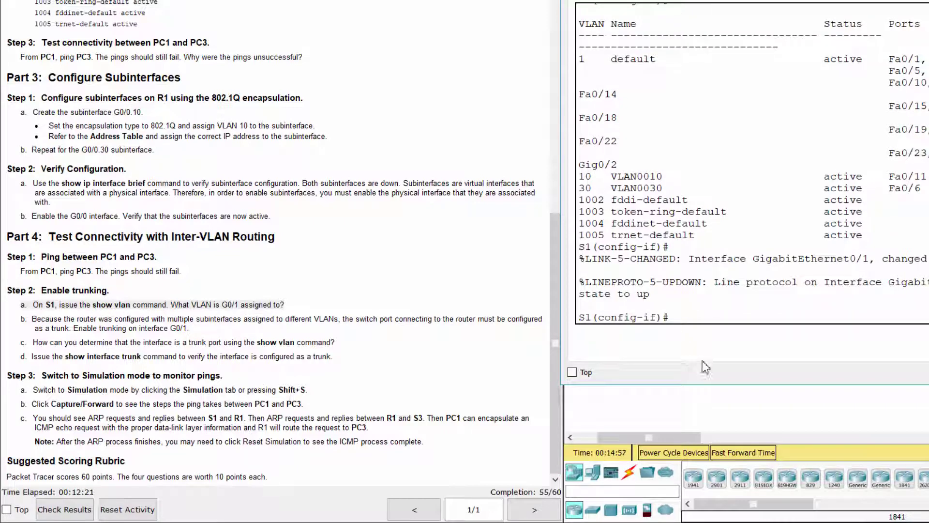
type("do show vlan")
key("Return")
key("space")
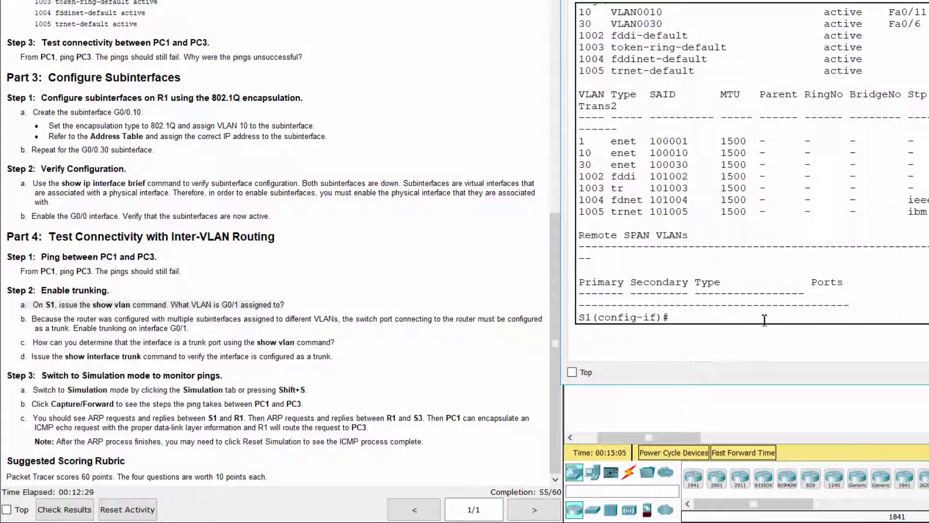
- Widen S1's terminal and review the VLAN port list, with G0/1 under default VLAN 1
scroll(748, 304, "up", 3)
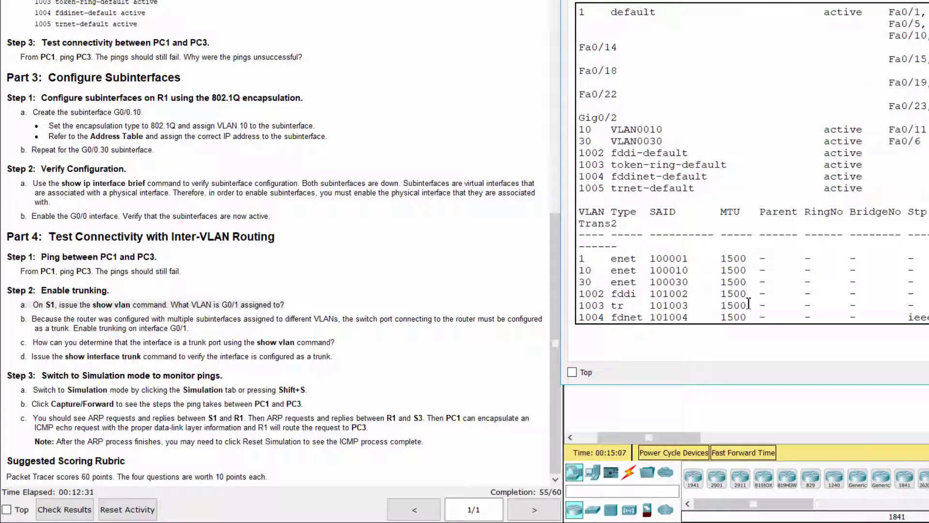
scroll(749, 303, "down", 3)
scroll(749, 304, "up", 4)
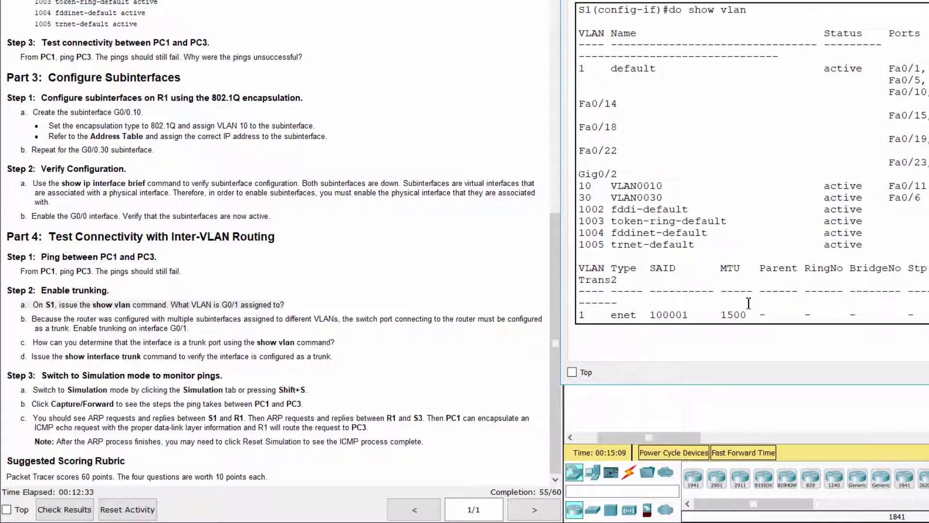
scroll(749, 304, "up", 2)
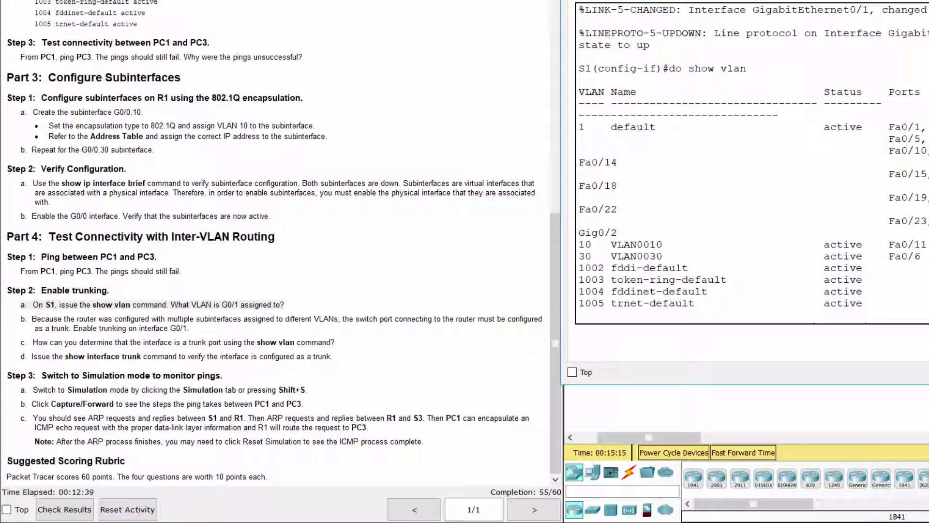
double_click(597, 232)
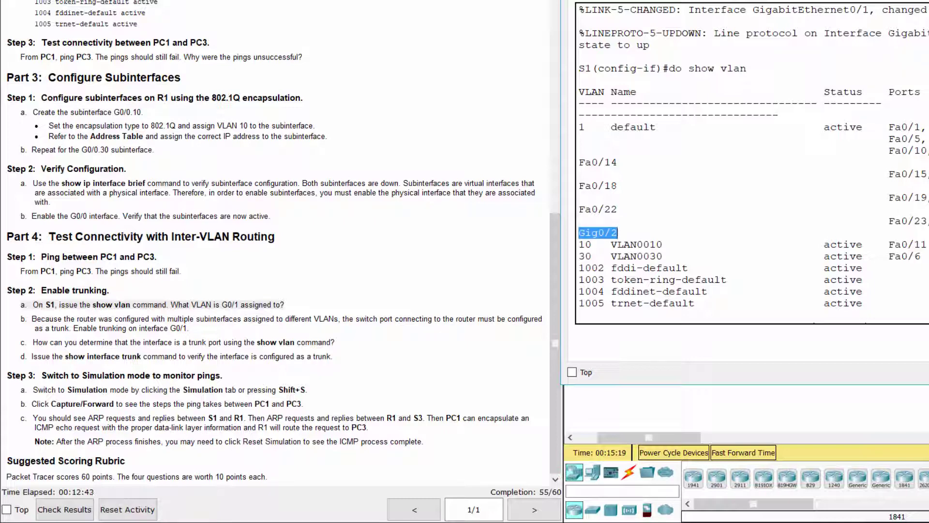
left_click_drag(561, 153, 472, 154)
scroll(892, 154, "down", 3)
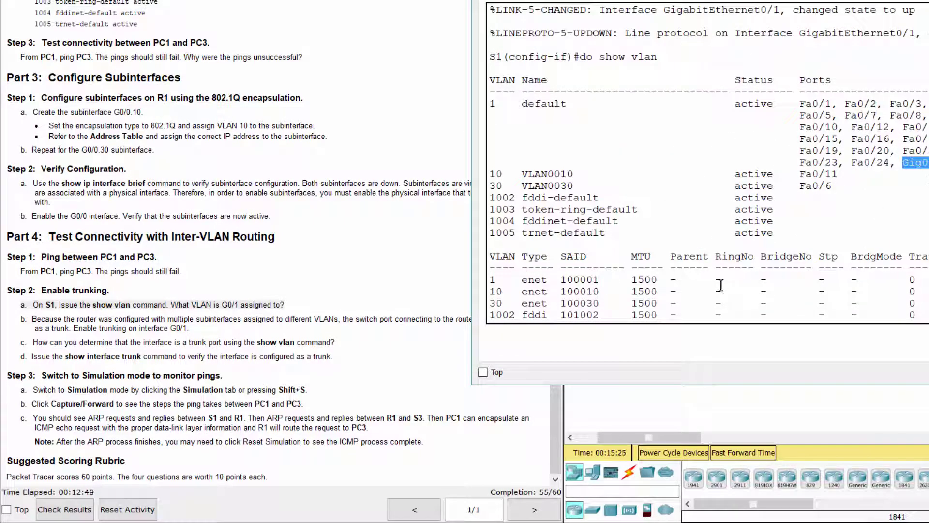
- Read instruction b about making S1's G0/1 a trunk
left_click(133, 327)
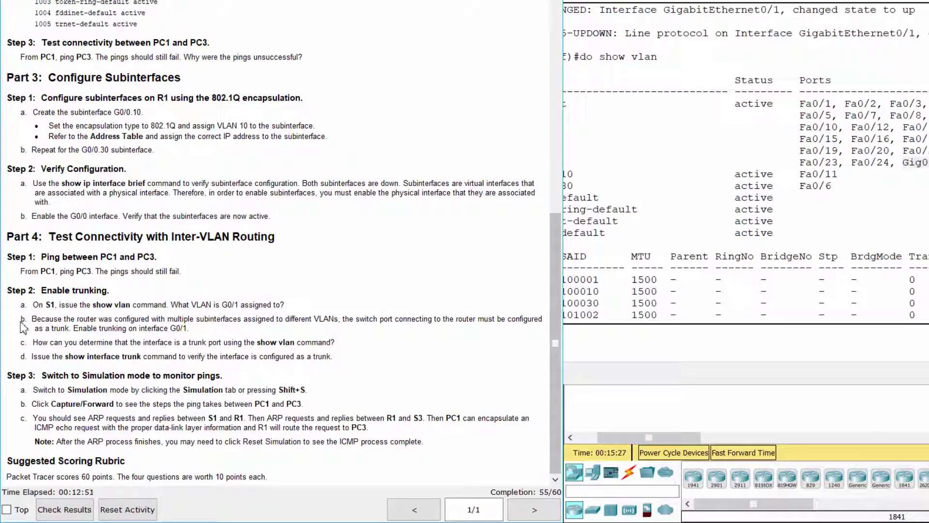
left_click_drag(21, 323, 375, 333)
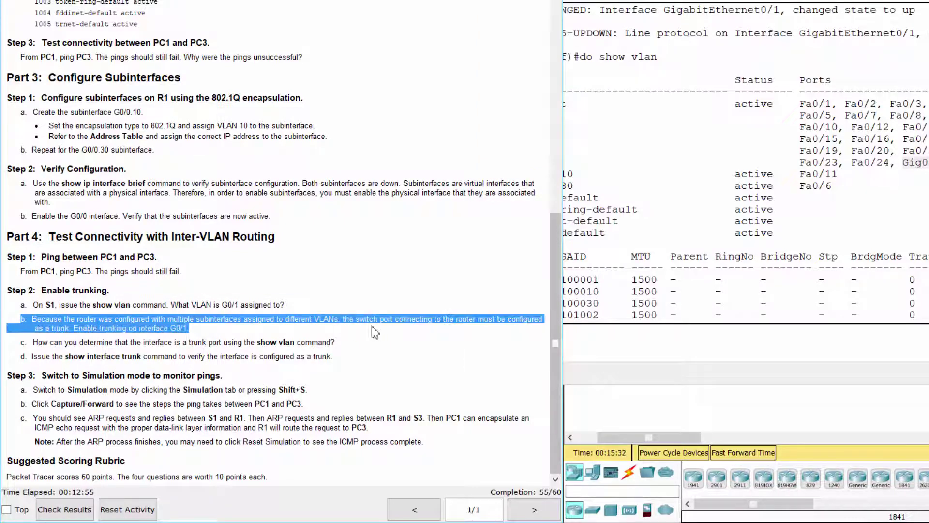
left_click(265, 333)
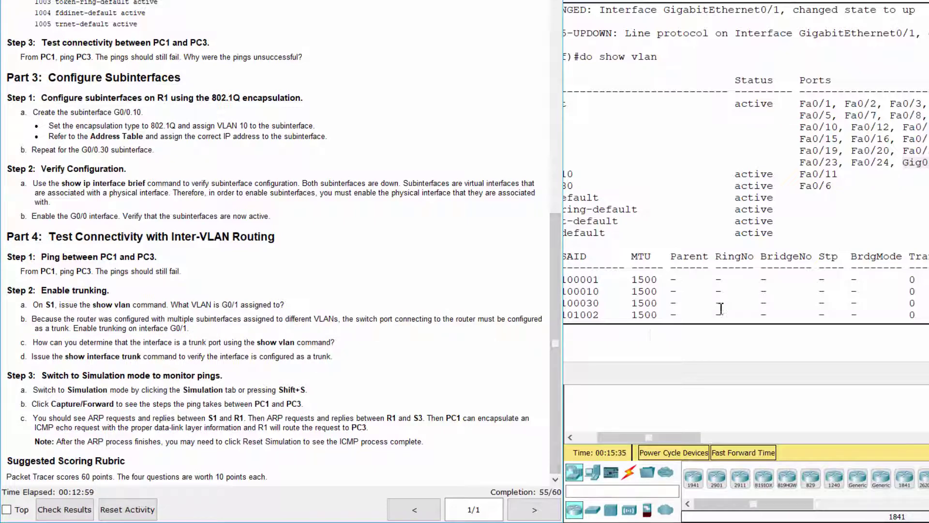
scroll(718, 309, "down", 3)
left_click(679, 315)
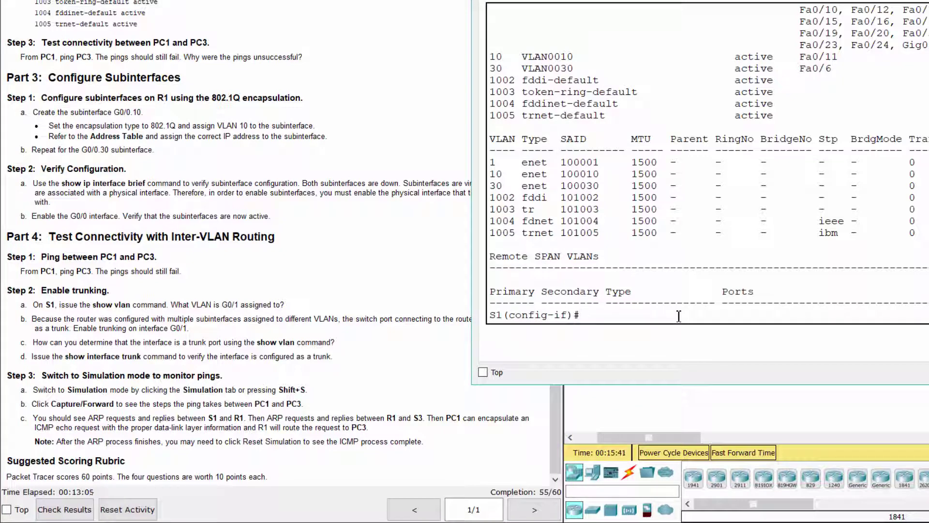
- Configure S1's interface G0/1 with switchport mode trunk
type("inter")
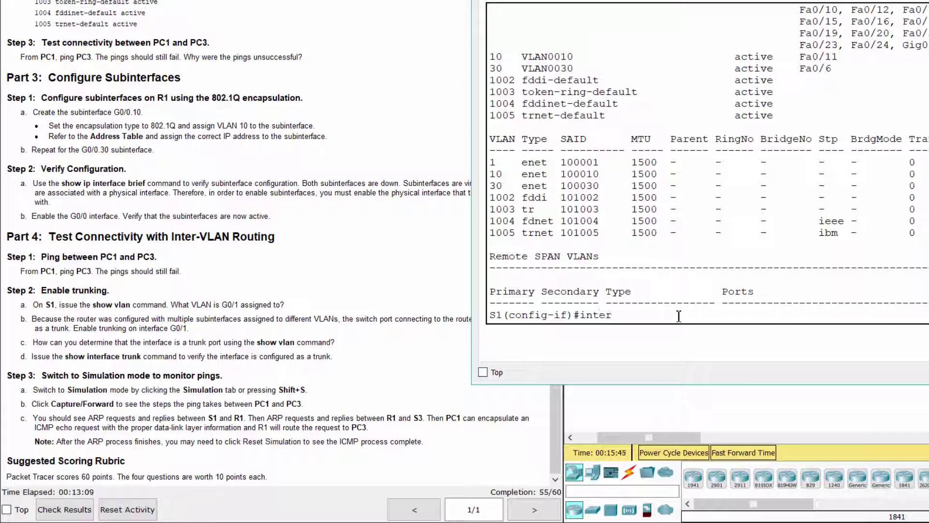
type("face g0/1")
key("Return")
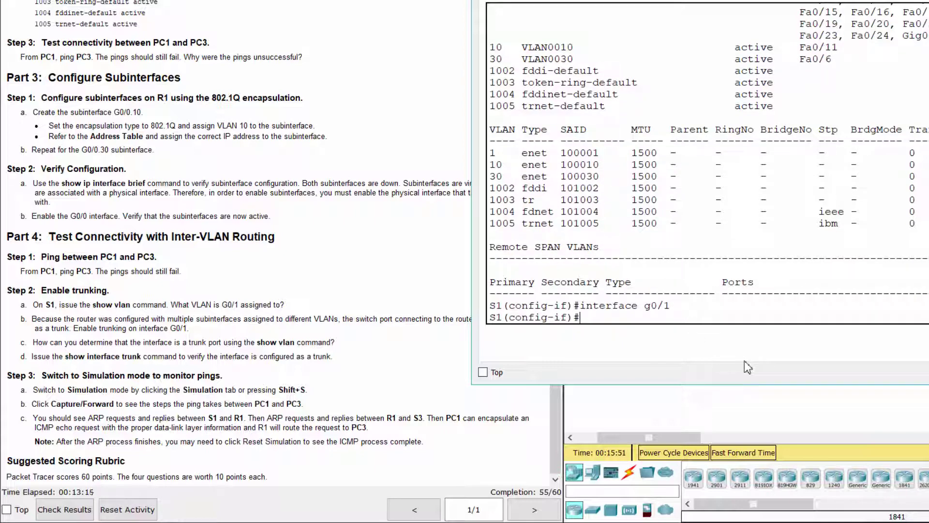
type("switchport mode trunk")
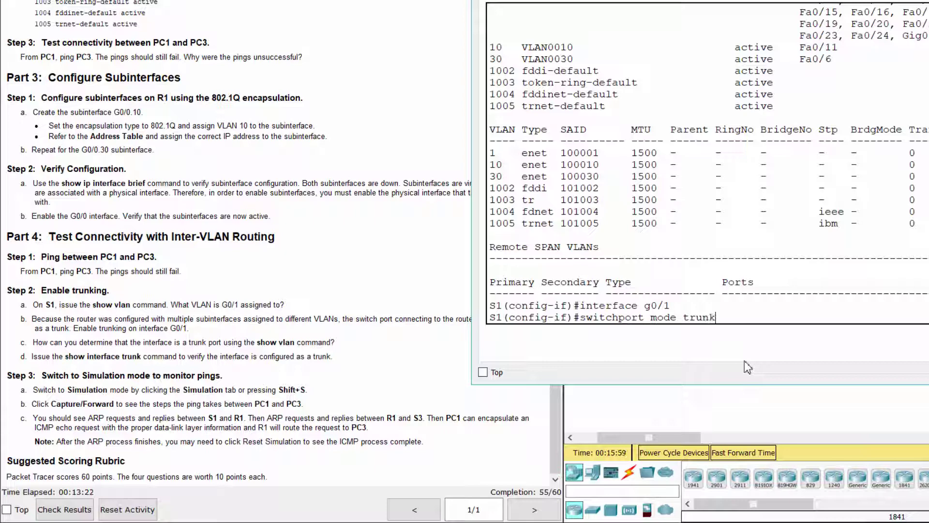
key("Return")
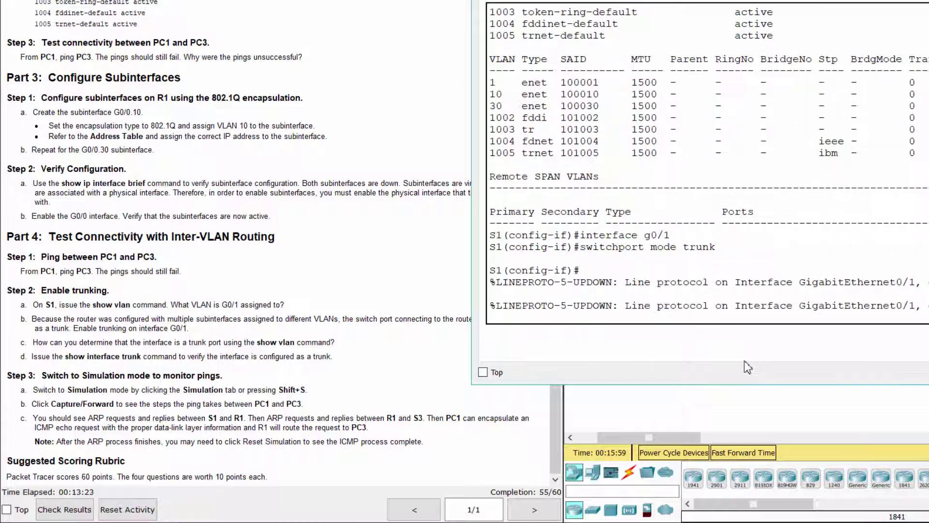
key("Return")
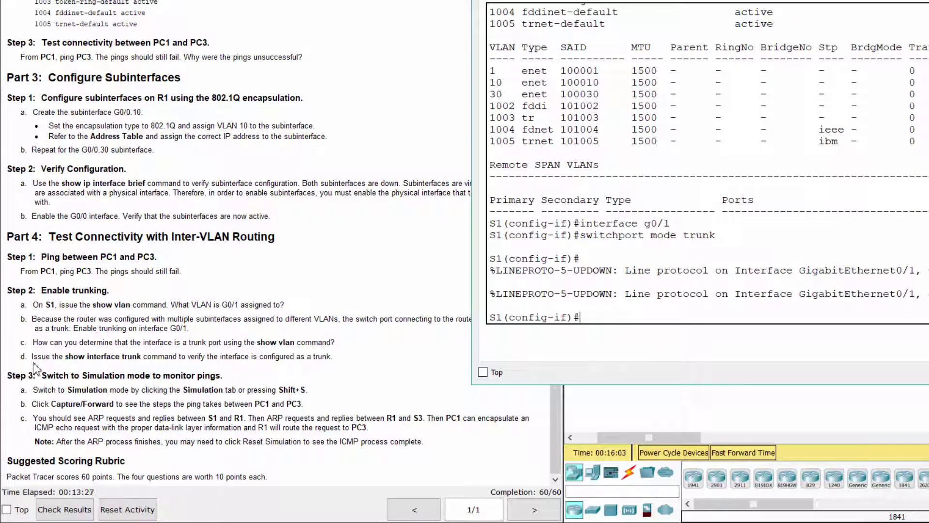
- Rerun do show vlan on S1 (VLAN0010: Fa0/11, VLAN0030: Fa0/6) and find the trunk-verification step
left_click_drag(20, 342, 334, 344)
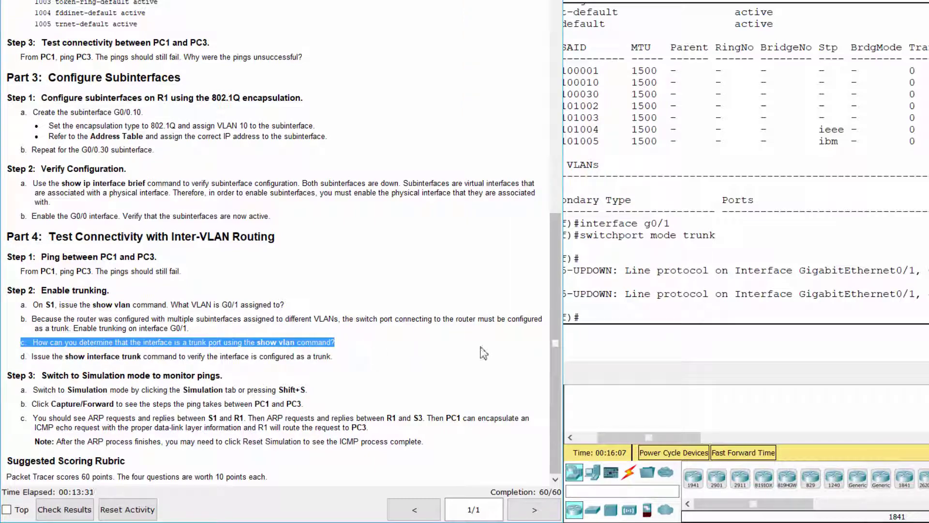
left_click(656, 337)
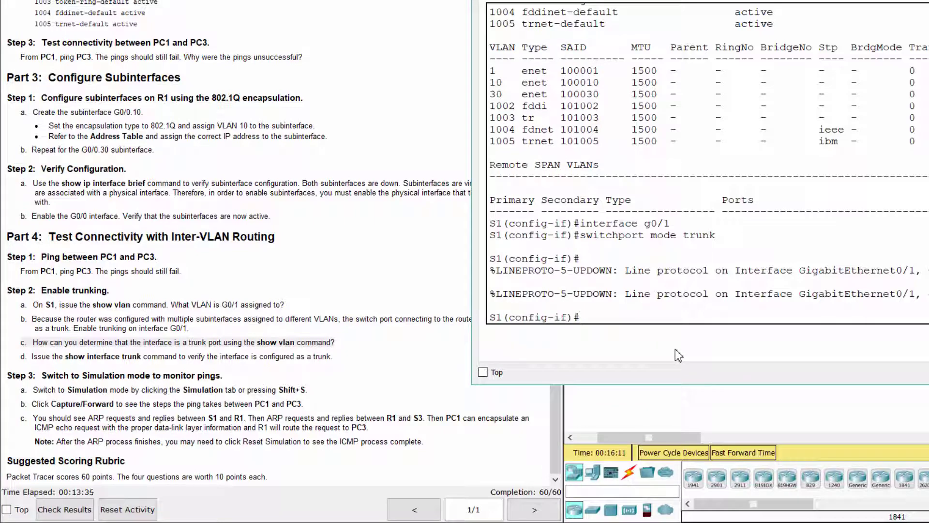
type("do show vlan")
key("Return")
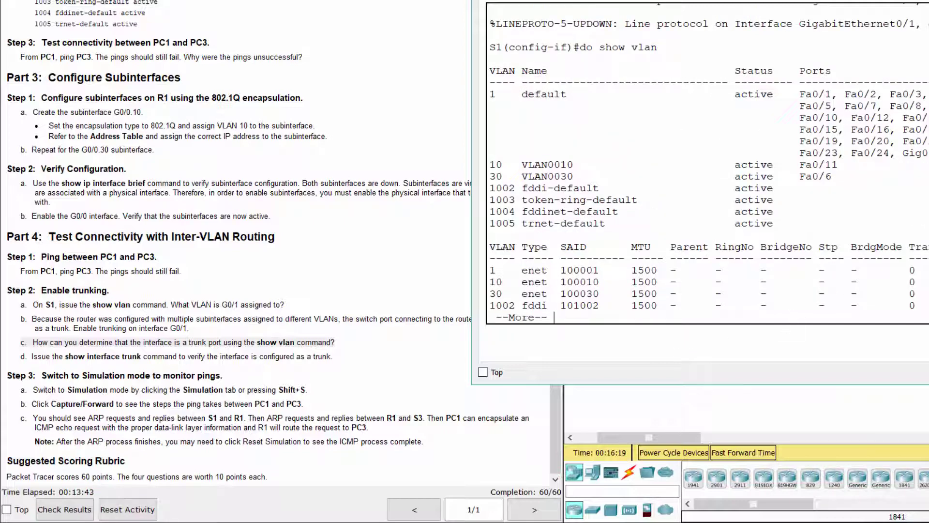
key("space")
scroll(706, 164, "up", 5)
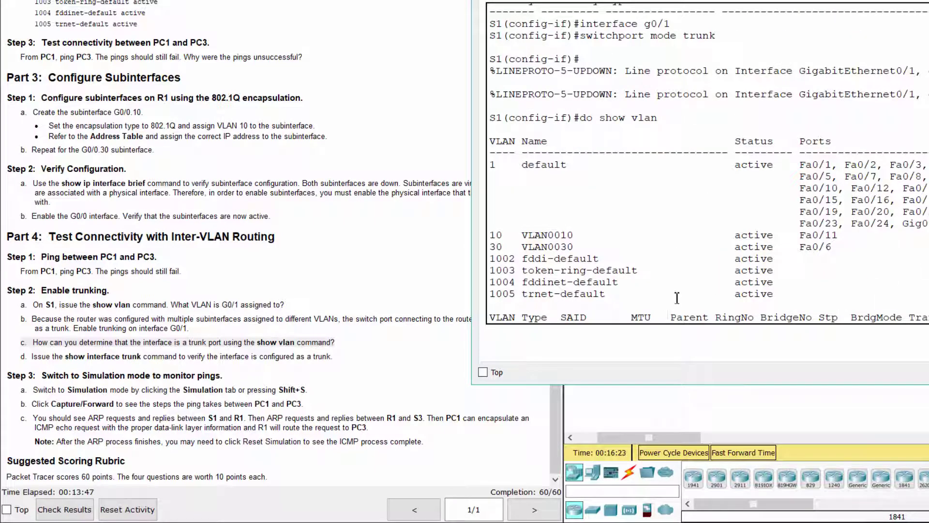
scroll(676, 296, "down", 5)
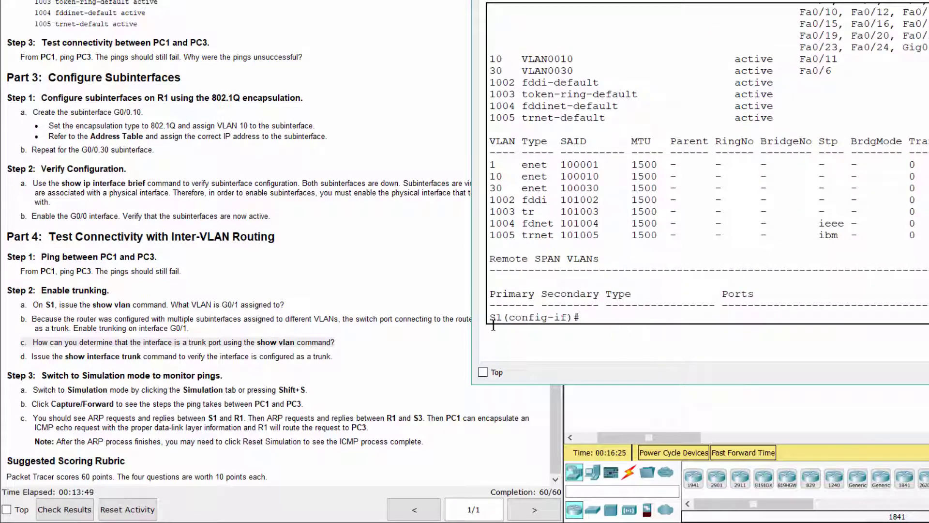
left_click_drag(21, 357, 339, 357)
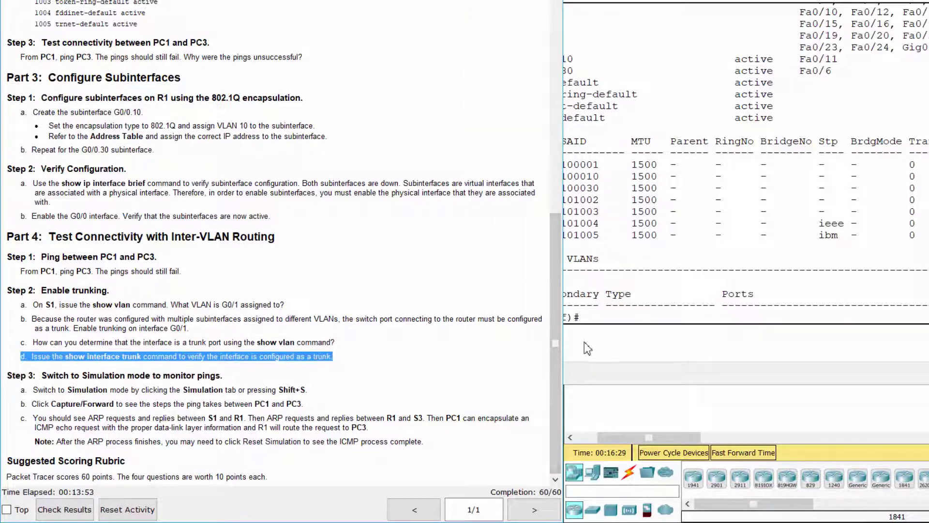
left_click(625, 320)
- Run do show interface trunk on S1, confirming Gig0/1 trunks 802.1q with VLANs 1, 10, 30
type("d")
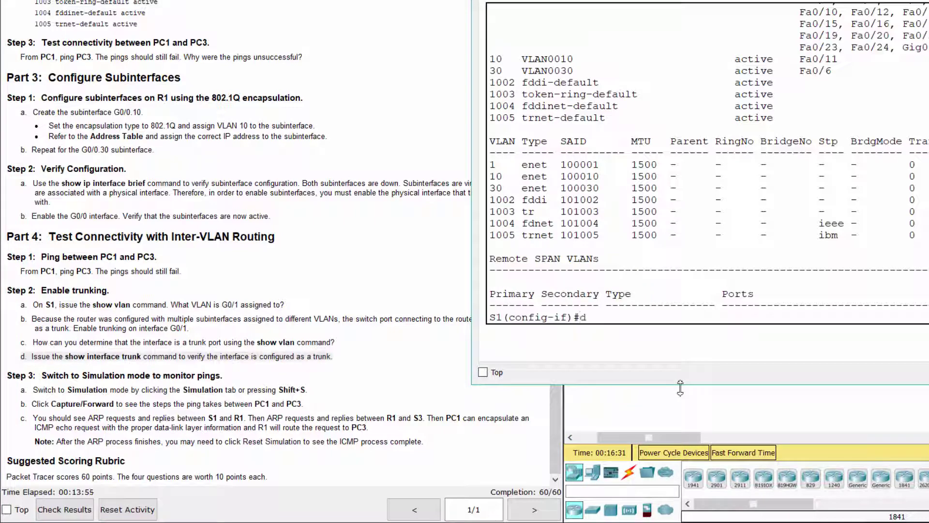
type("o show interface t")
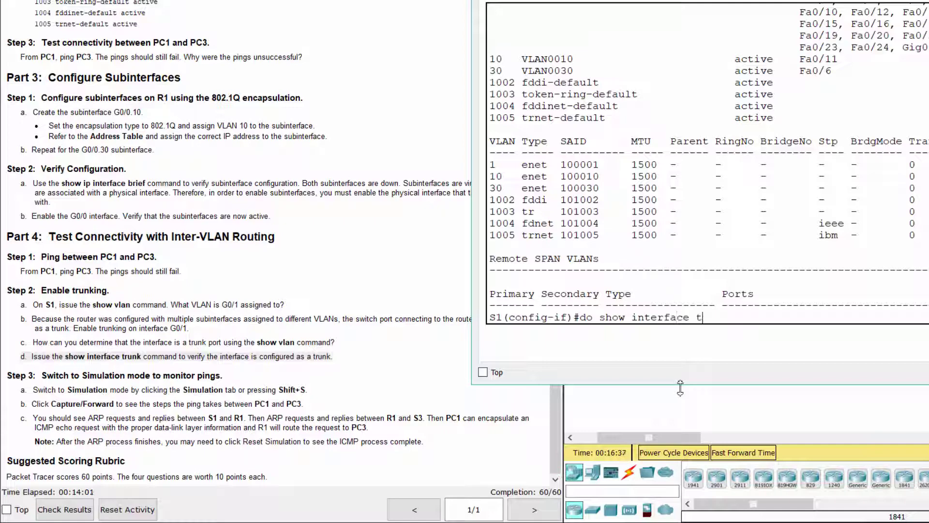
type("runk")
key("Return")
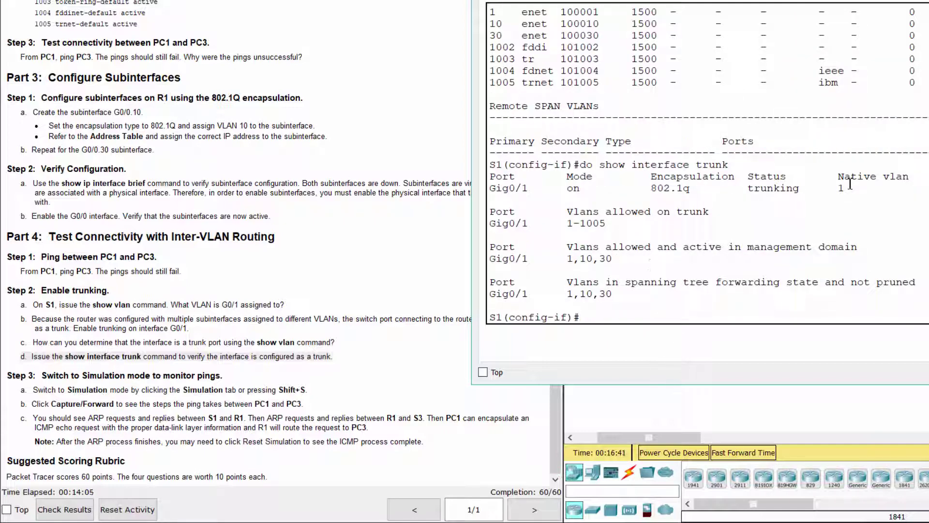
left_click_drag(613, 258, 488, 257)
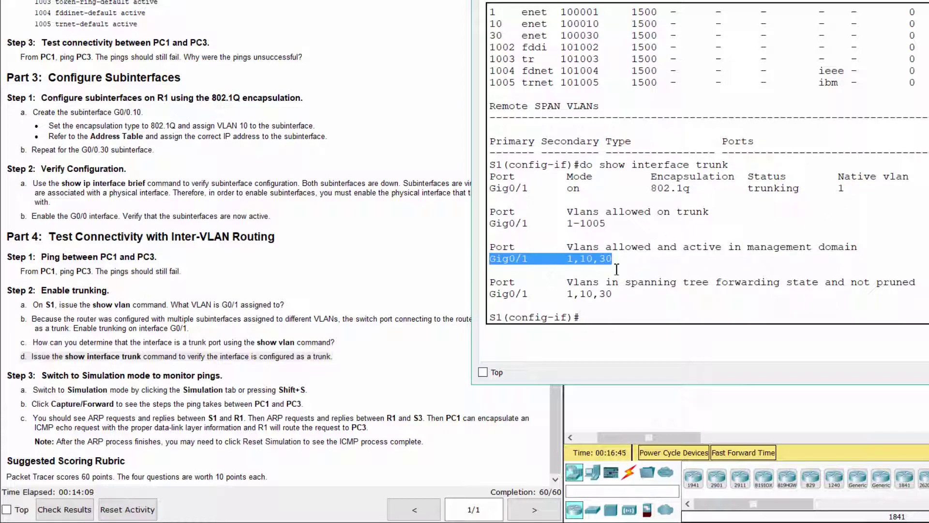
left_click(656, 312)
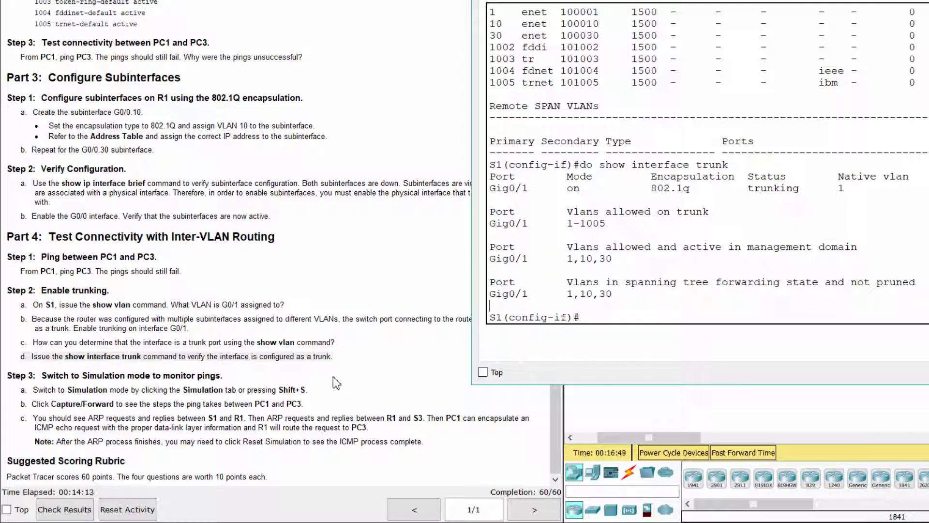
left_click(319, 356)
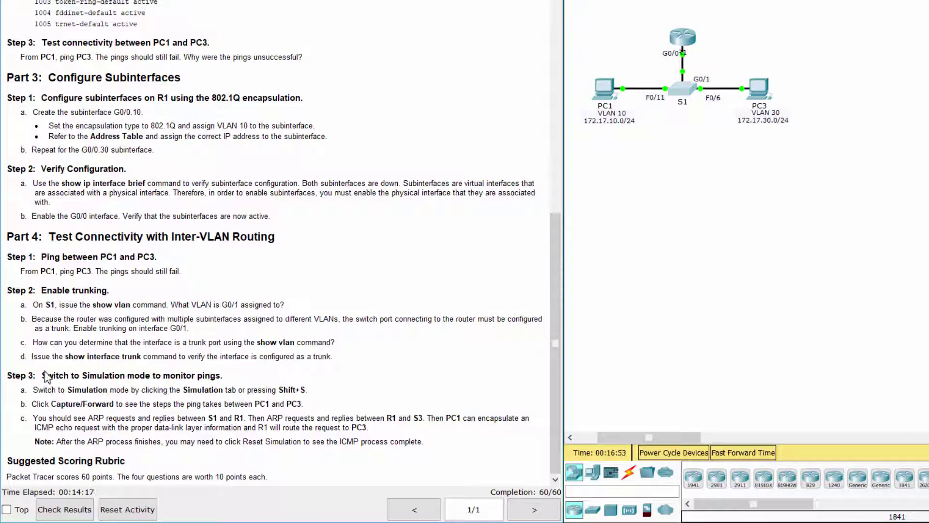
- Following lab Step 3, switch the workspace to Simulation mode with an empty event list
left_click_drag(9, 377, 235, 369)
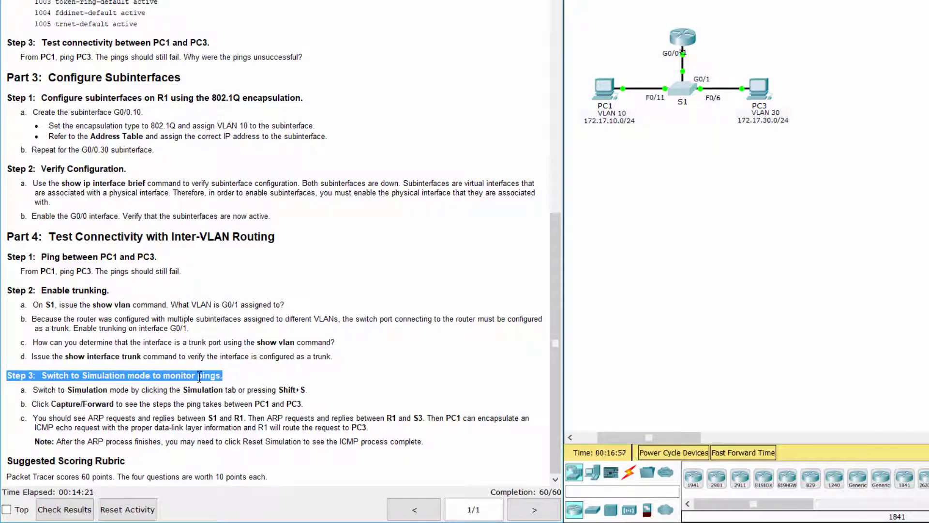
left_click_drag(20, 393, 318, 388)
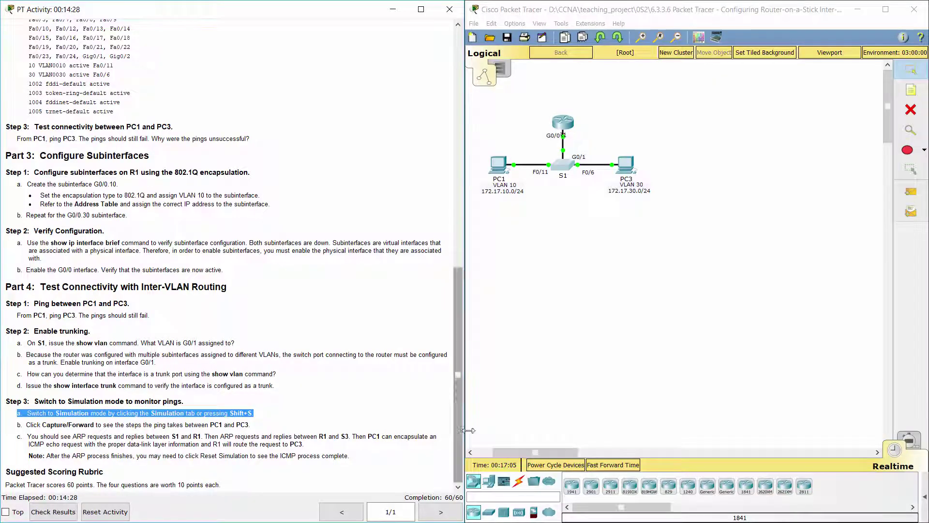
left_click(600, 381)
left_click(910, 441)
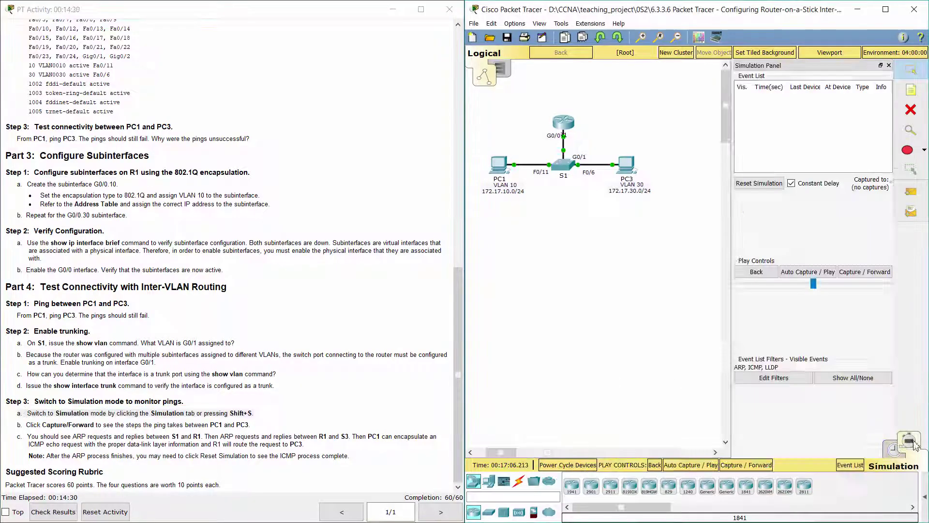
left_click_drag(18, 428, 244, 428)
- Rerun the ping to 172.17.30.10 from PC1's command prompt, then minimize PC1's window
left_click(499, 167)
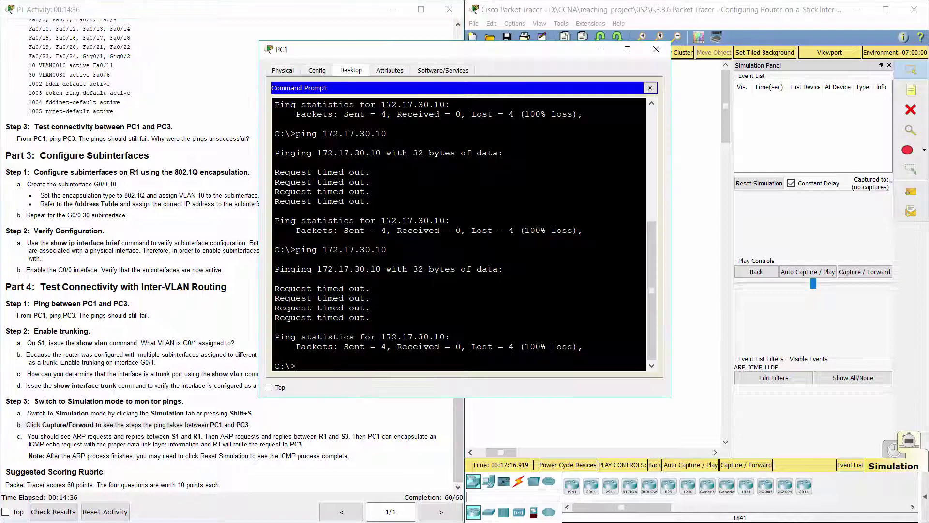
key("Up")
key("Return")
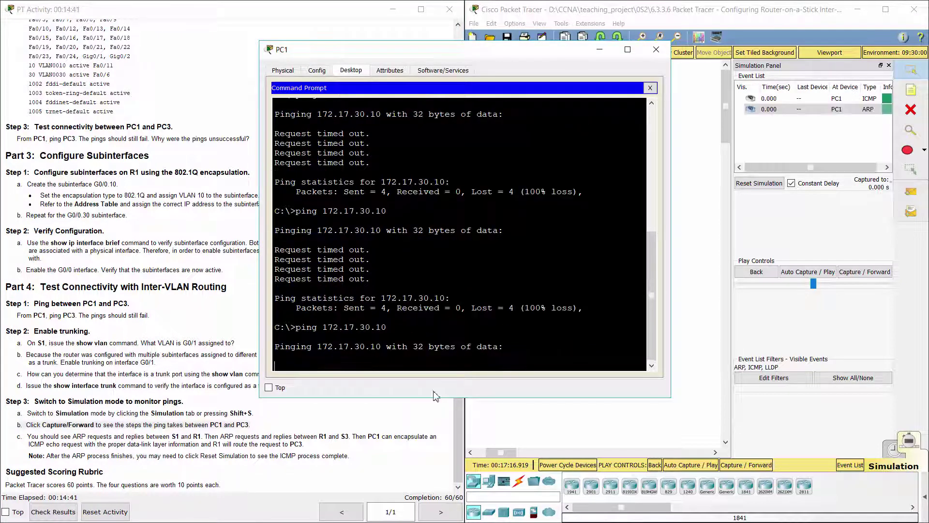
left_click(600, 51)
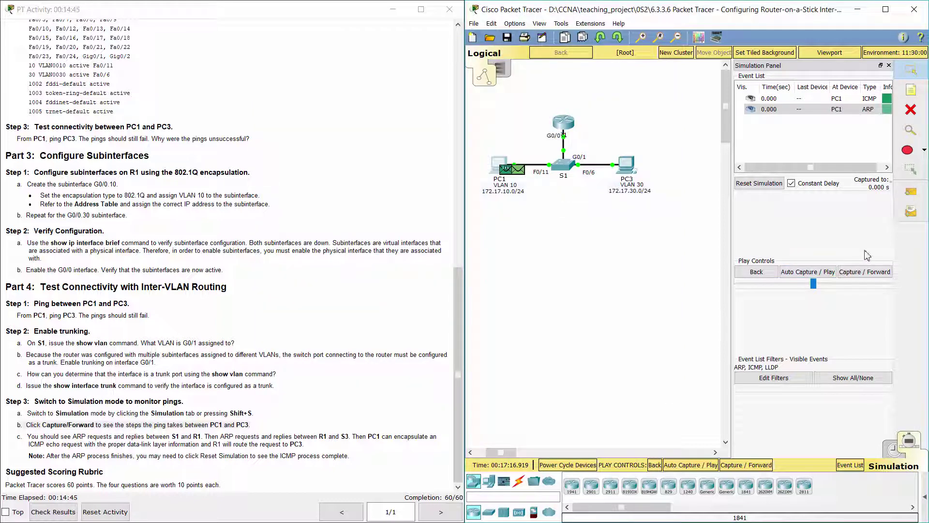
- Step PC1's ARP request through S1 to R1 and R1's ARP reply back to PC1
left_click(869, 272)
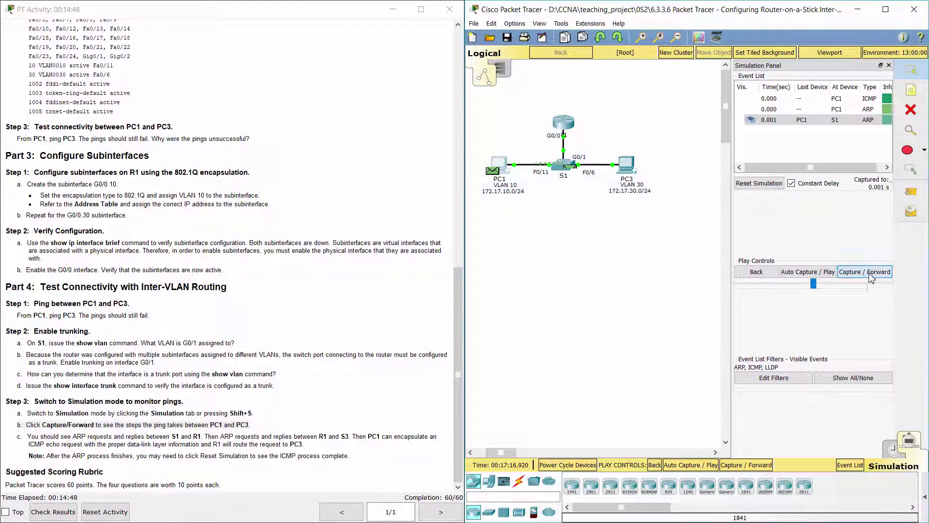
left_click(869, 271)
left_click(870, 274)
left_click(870, 274)
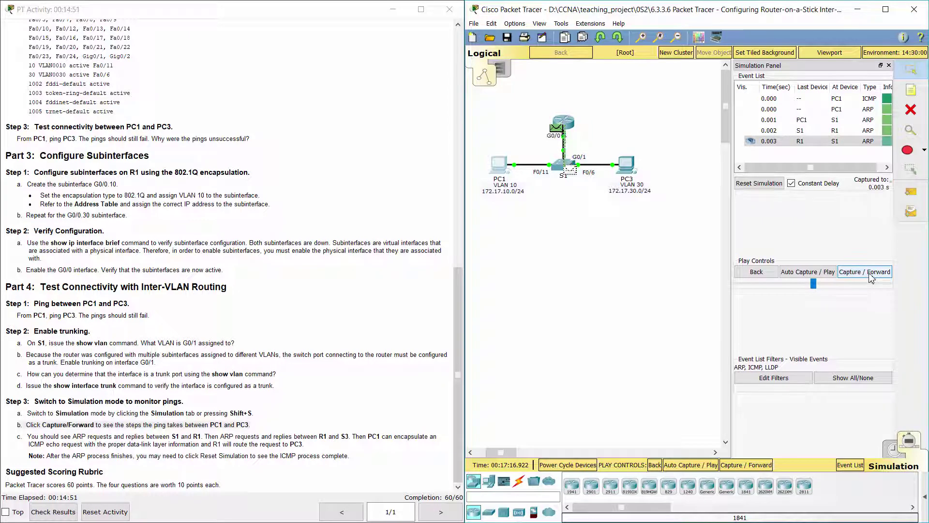
- Forward the ICMP request to R1, then R1's ARP exchange with PC3 via S1
left_click(871, 275)
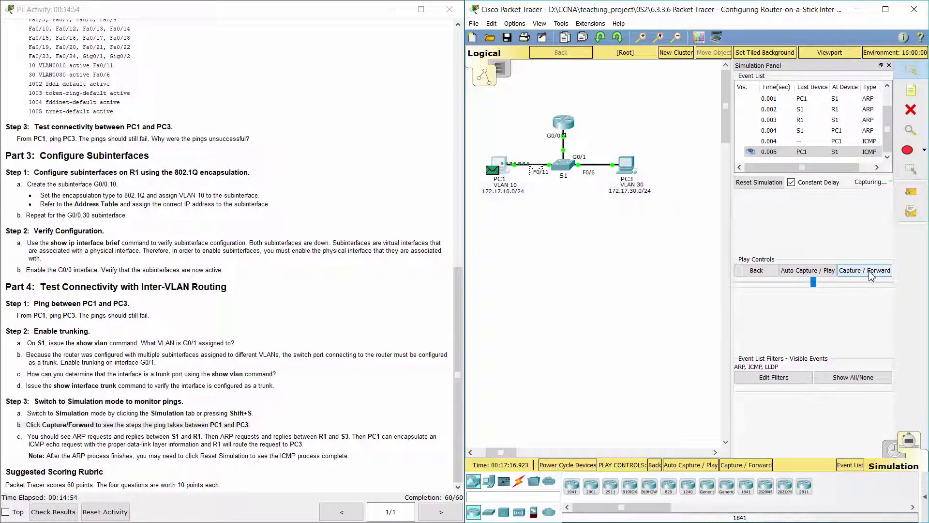
left_click(871, 275)
left_click(871, 274)
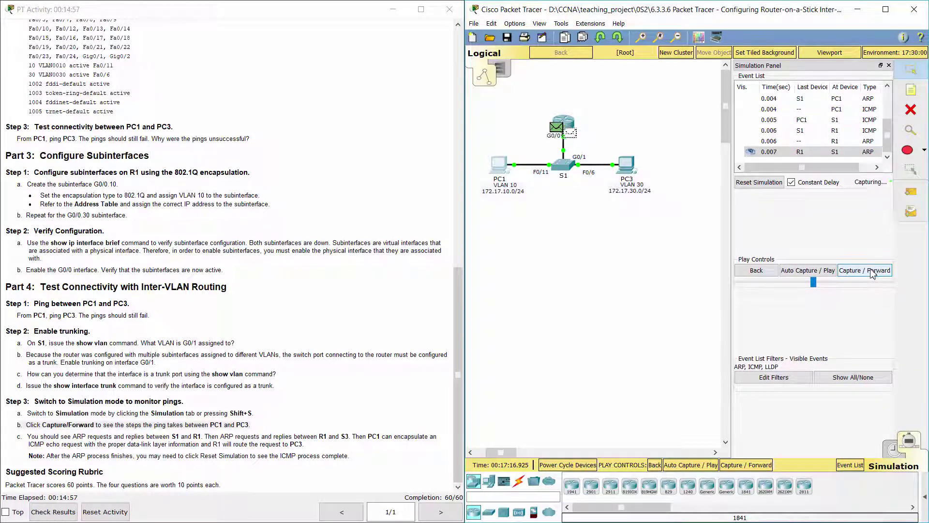
left_click(872, 275)
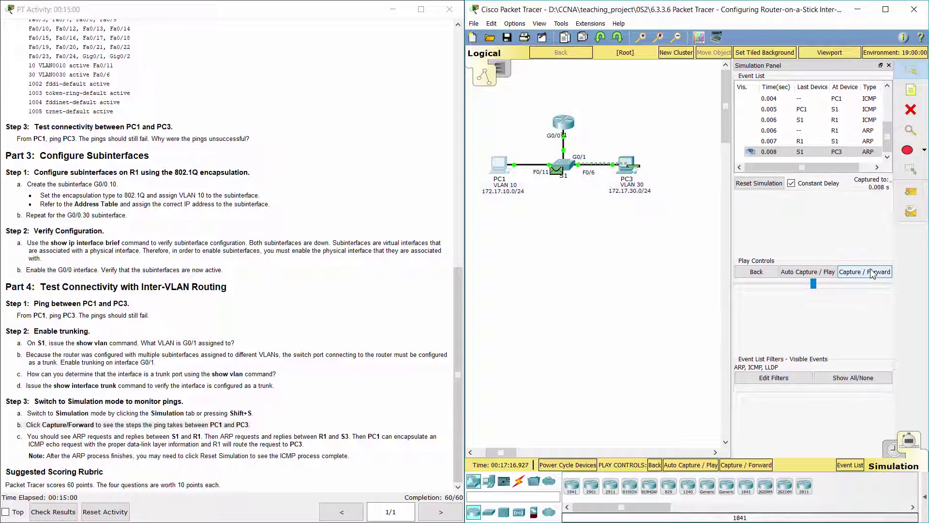
left_click(872, 275)
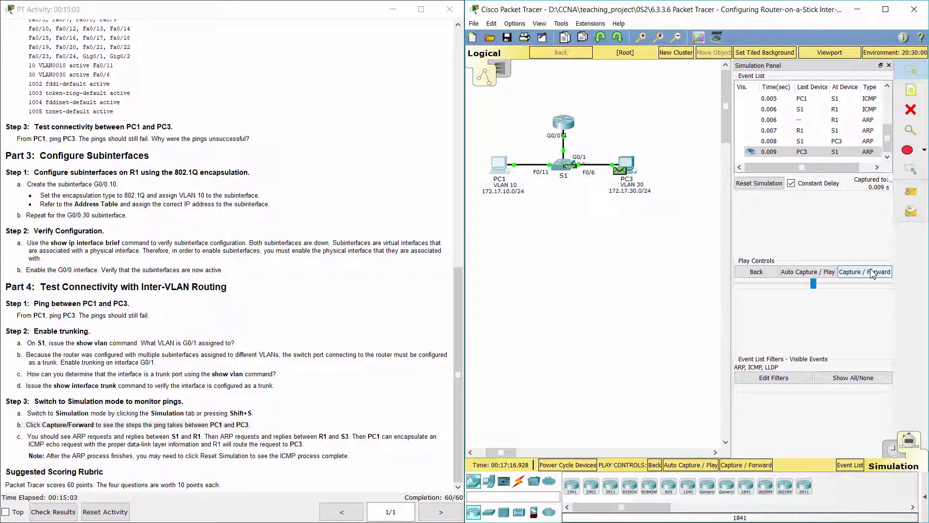
left_click(872, 273)
left_click(872, 273)
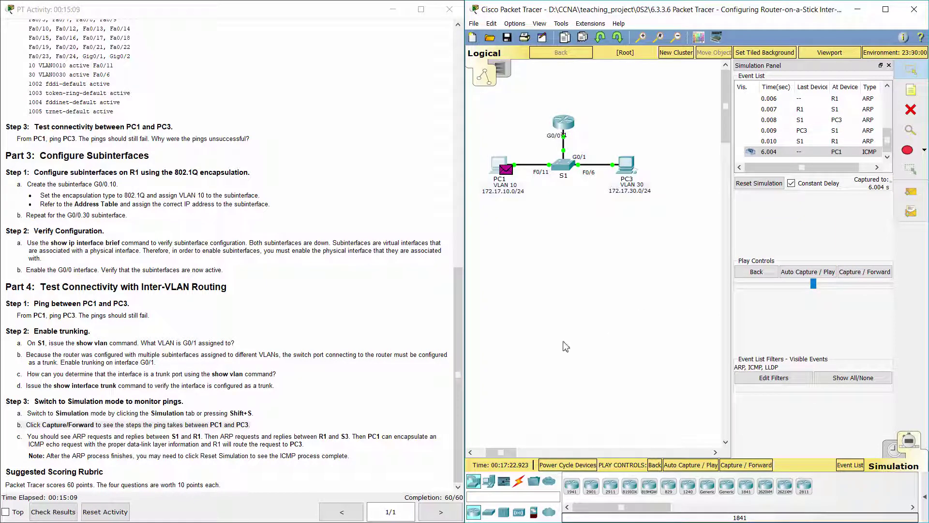
- Step the ICMP echo request from PC1 through S1 and R1 to PC3
left_click(508, 162)
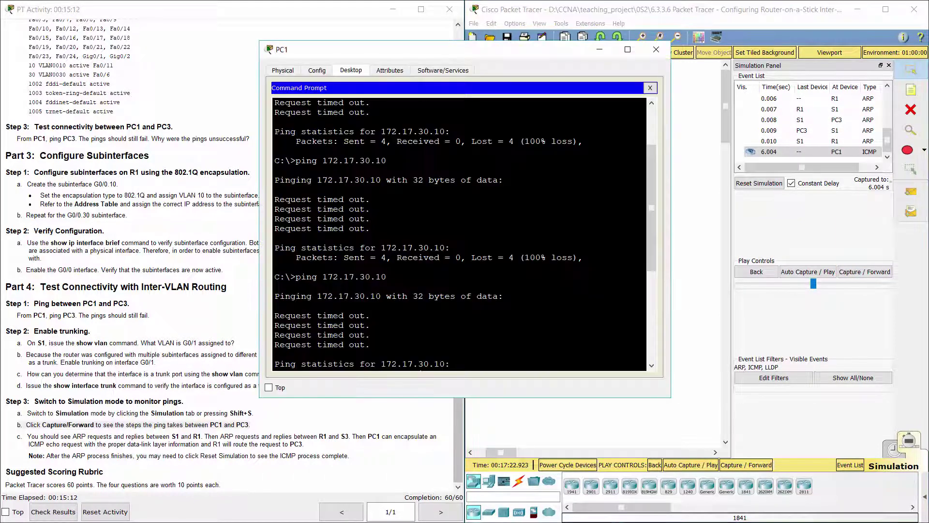
left_click(871, 272)
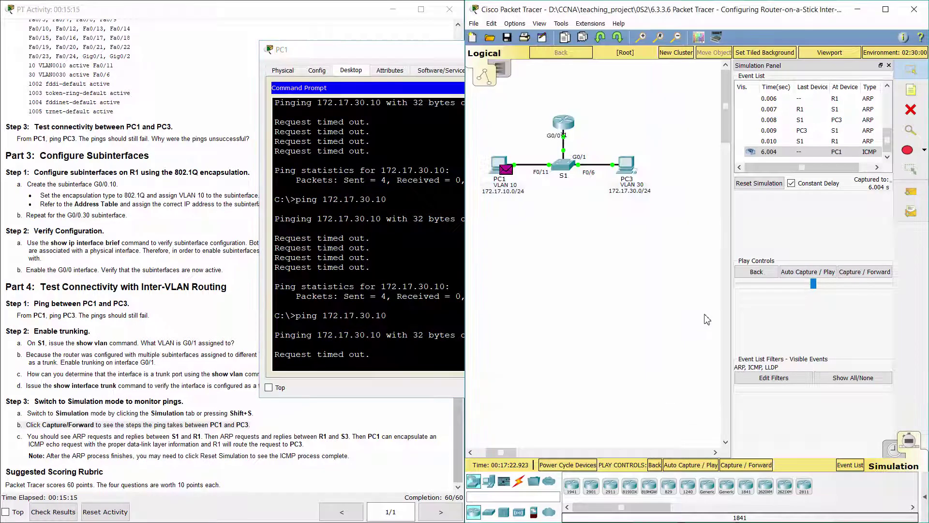
left_click(872, 273)
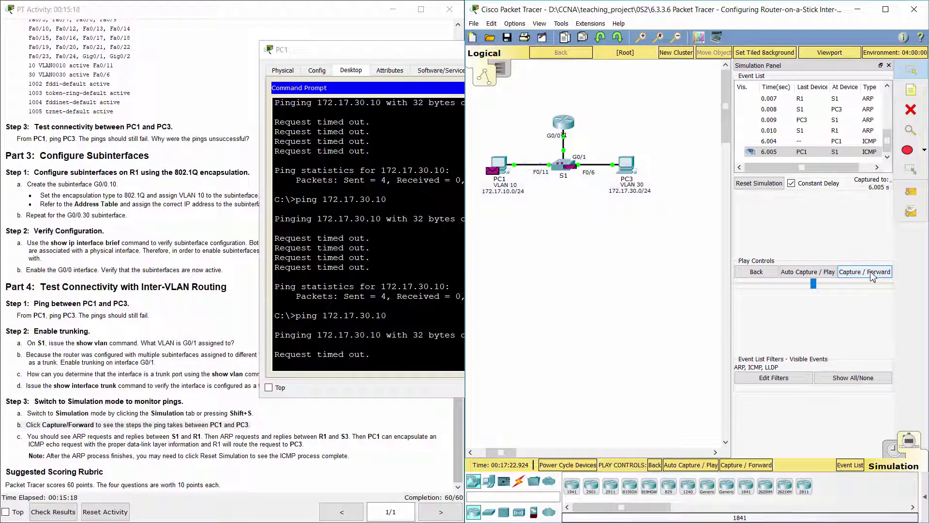
left_click(872, 273)
left_click(872, 272)
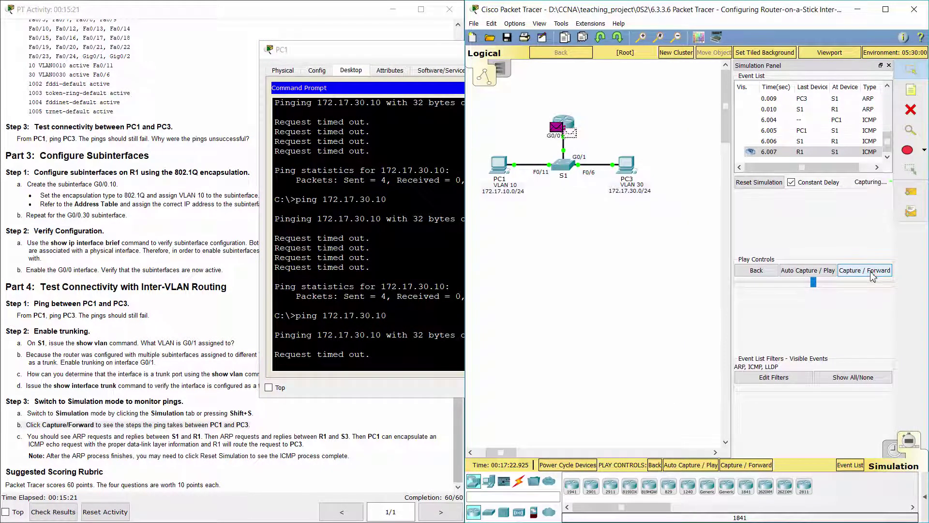
left_click(872, 272)
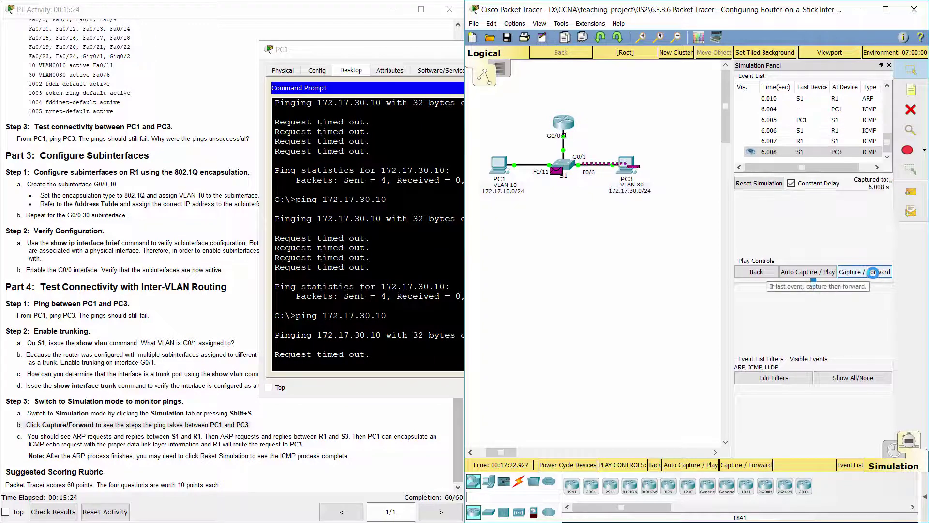
- Forward PC3's echo reply through S1 and R1 back to PC1
left_click(873, 273)
left_click(873, 273)
left_click(874, 274)
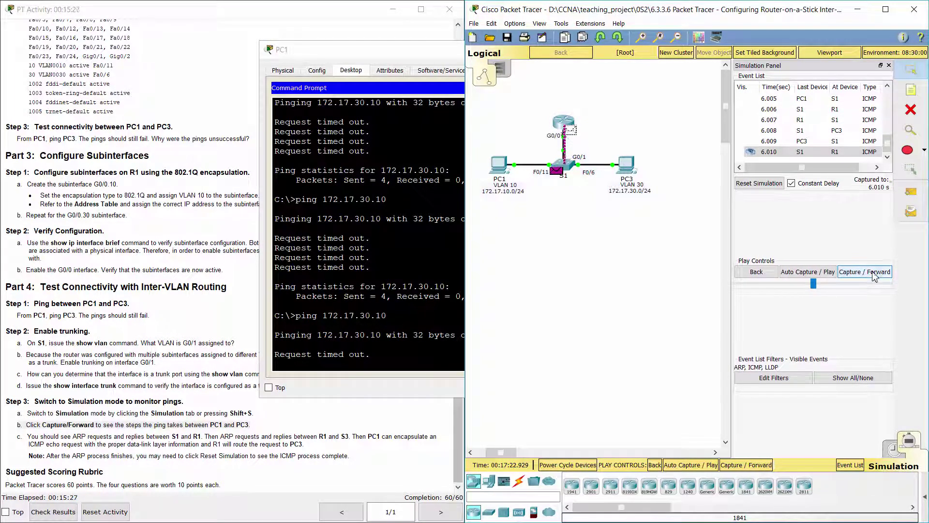
left_click(874, 274)
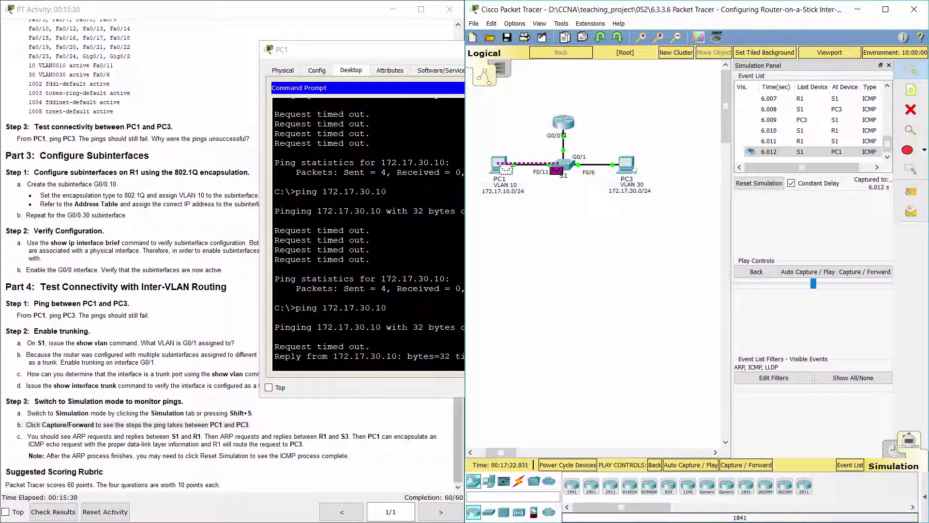
- Confirm PC1's reply from 172.17.30.10 and compare it with the expected ARP/ICMP sequence
left_click(498, 165)
left_click_drag(541, 356, 274, 356)
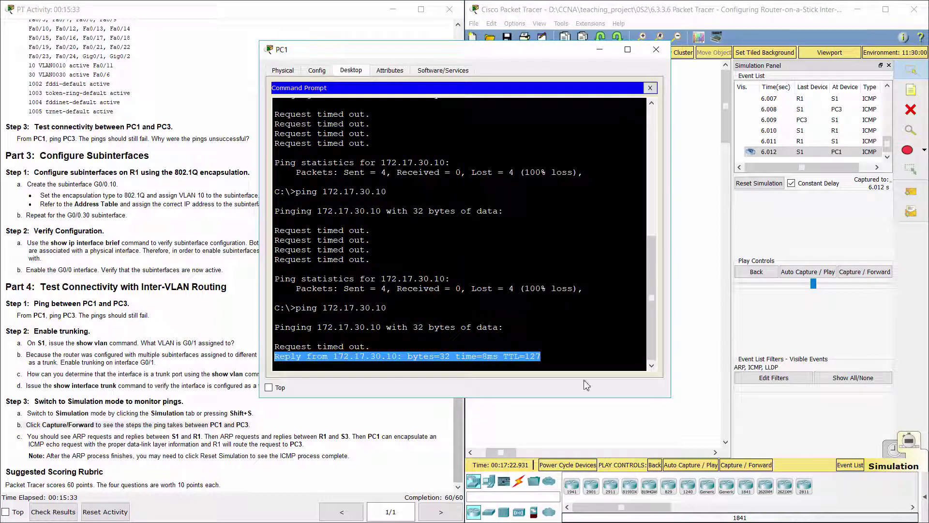
left_click(276, 473)
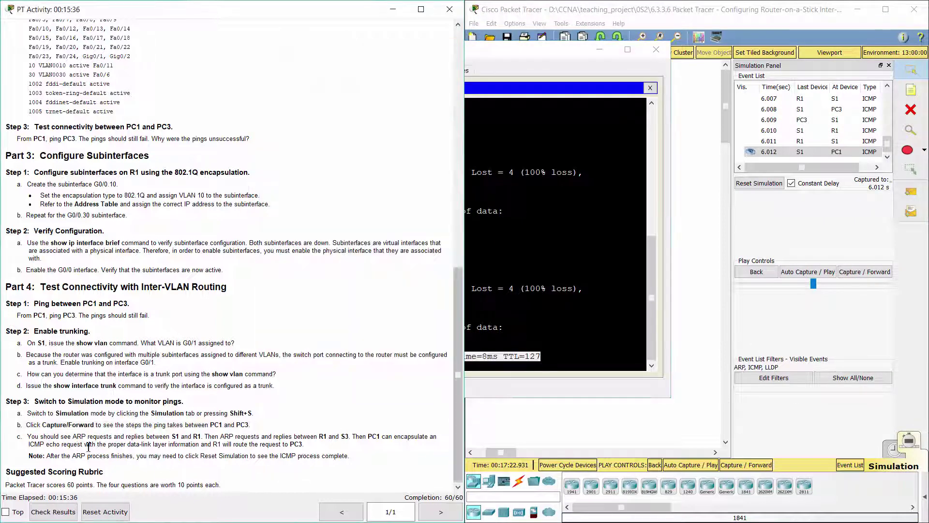
left_click_drag(17, 436, 439, 452)
left_click(404, 466)
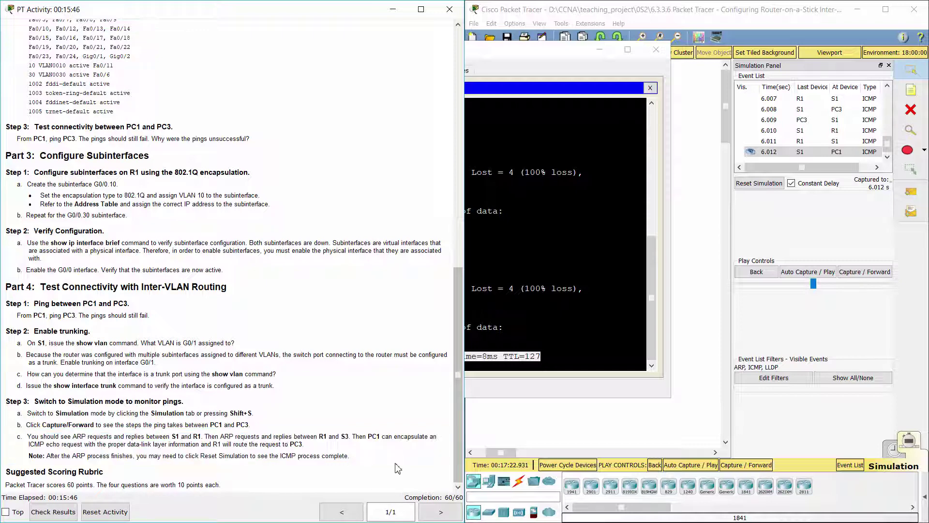